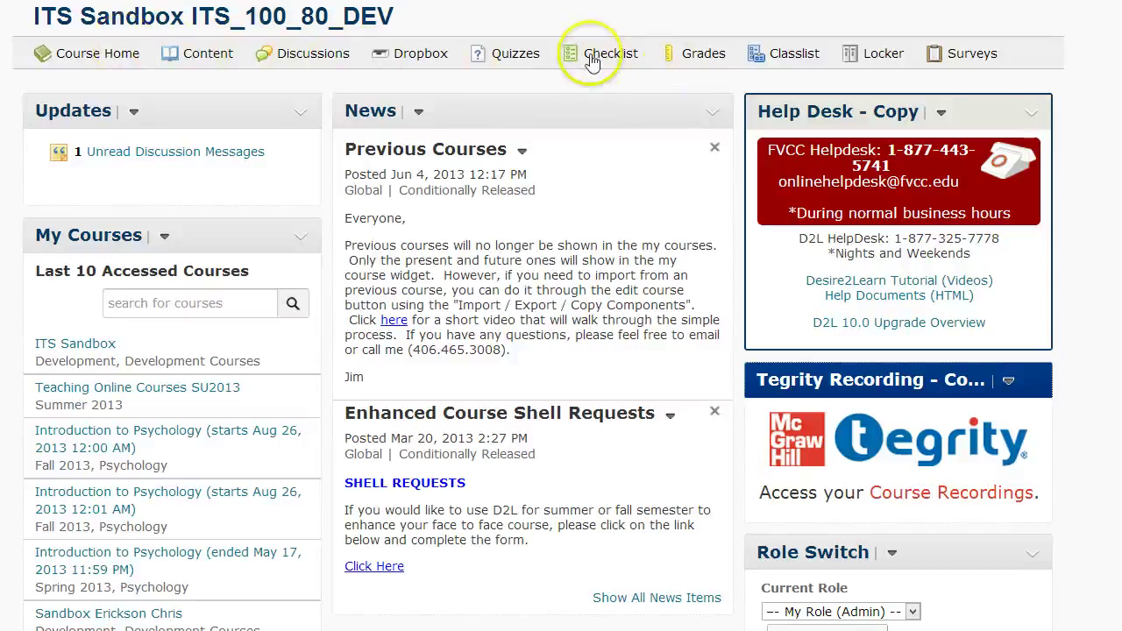
Create and save a new checklist named "How To Study" with the description "These are the step to how to study."
click(608, 59)
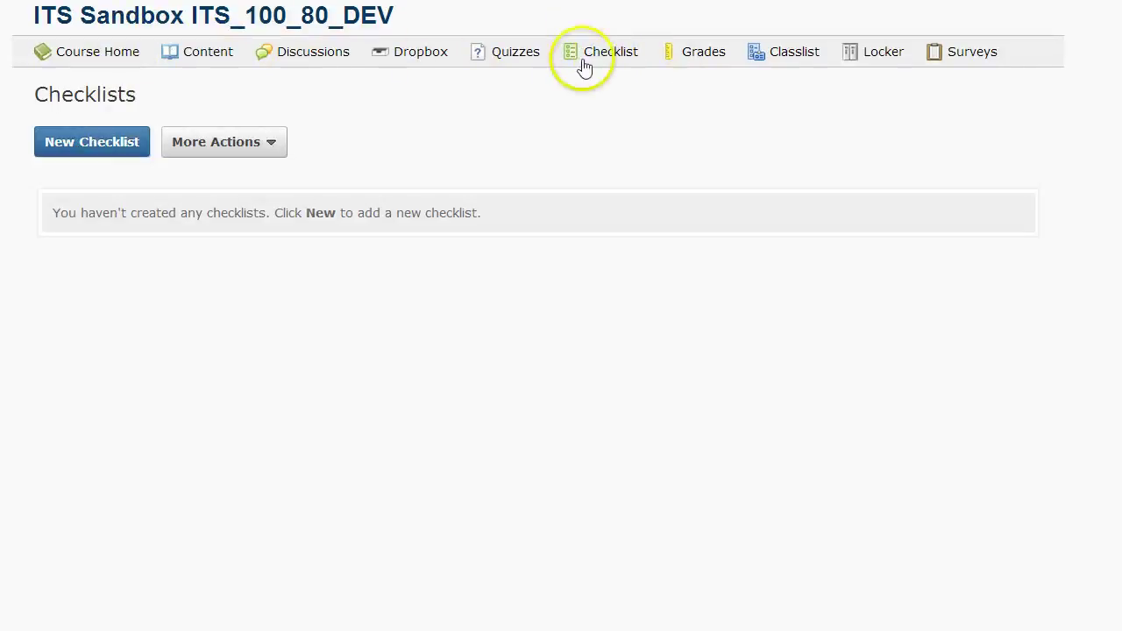
click(85, 143)
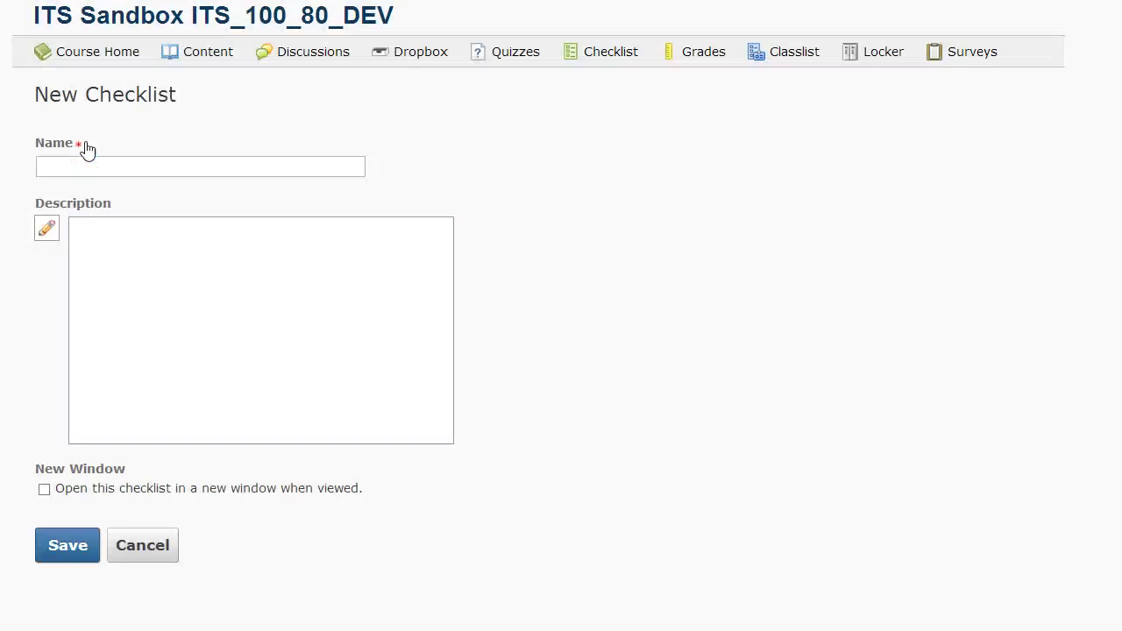
click(110, 165)
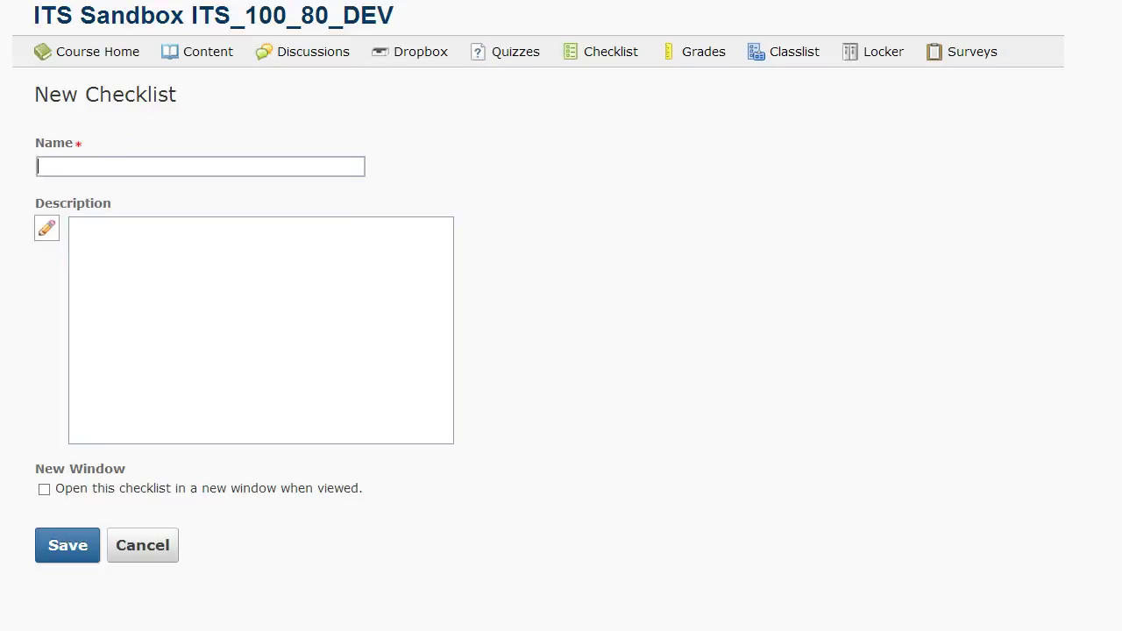
text(How To Study)
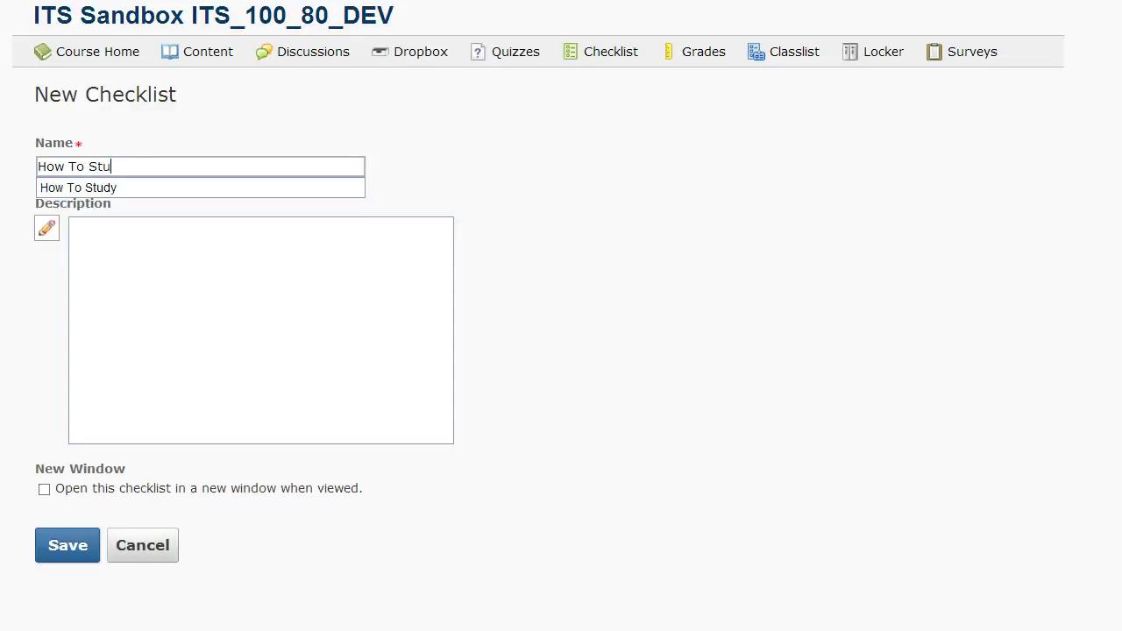
click(258, 274)
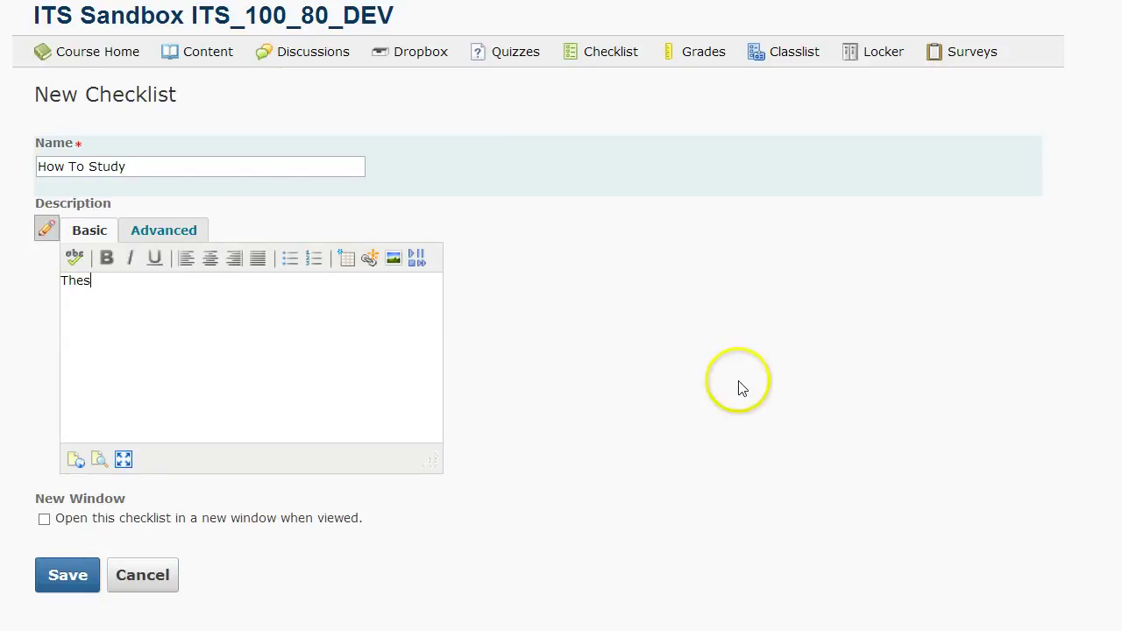
text(These are the step to how to study.)
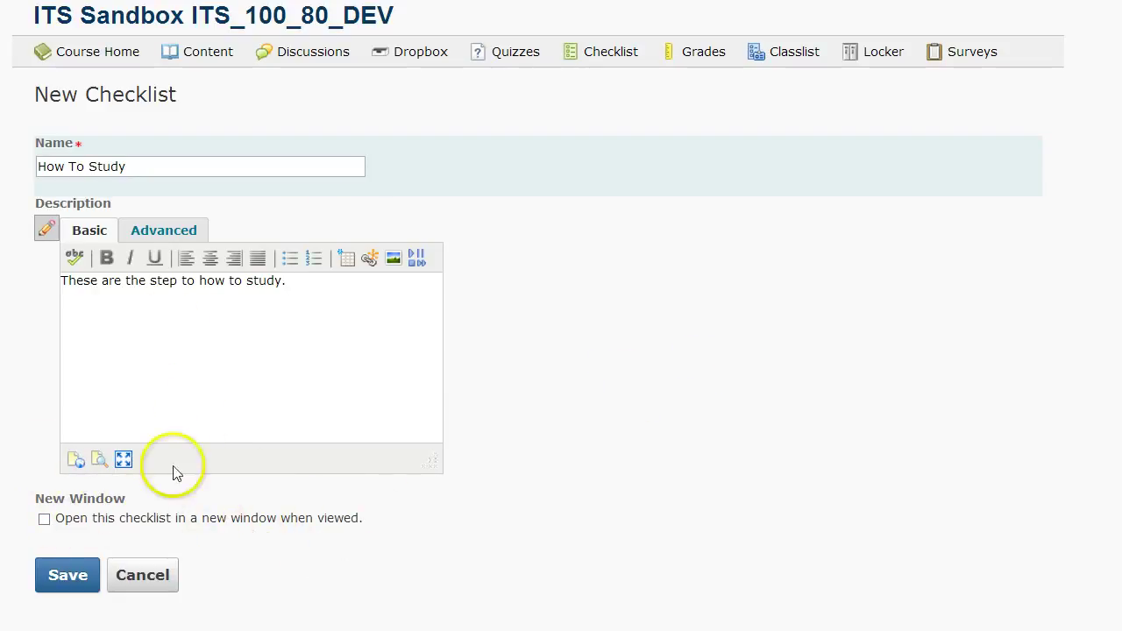
click(77, 580)
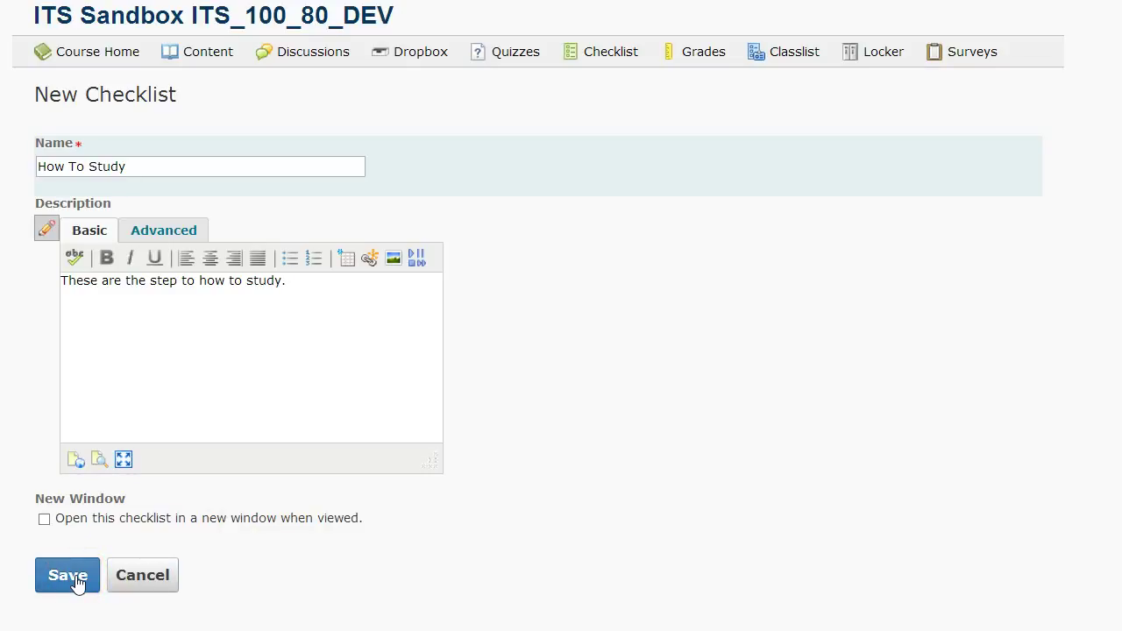
click(482, 444)
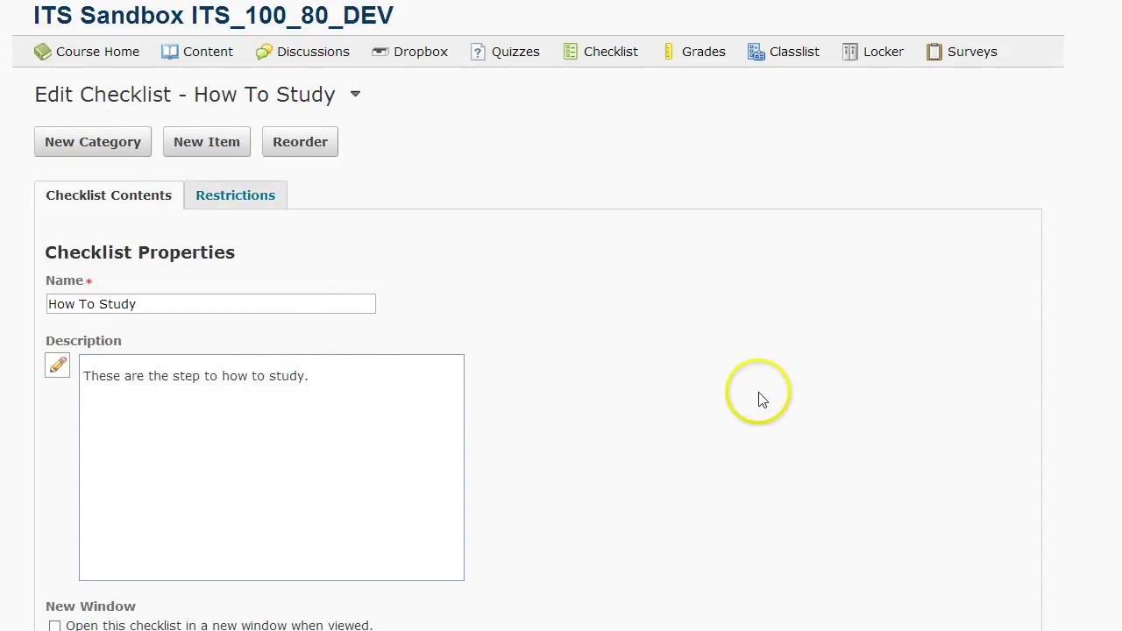
Start a new category in the How To Study checklist and name it "Materials"
scroll(874, 239, down, 1)
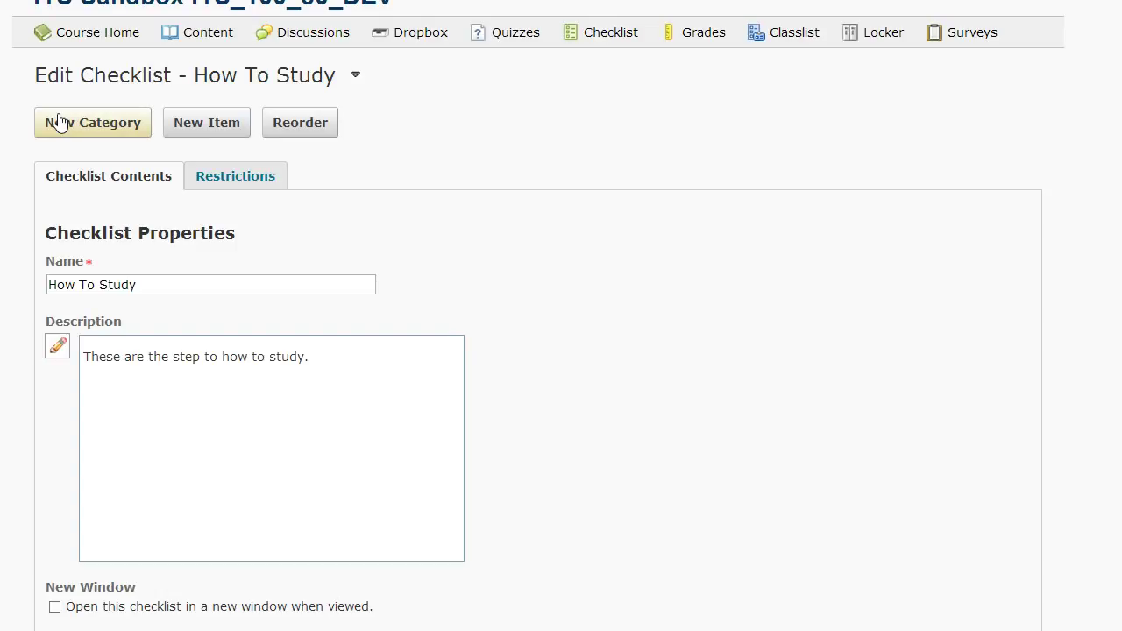
click(171, 130)
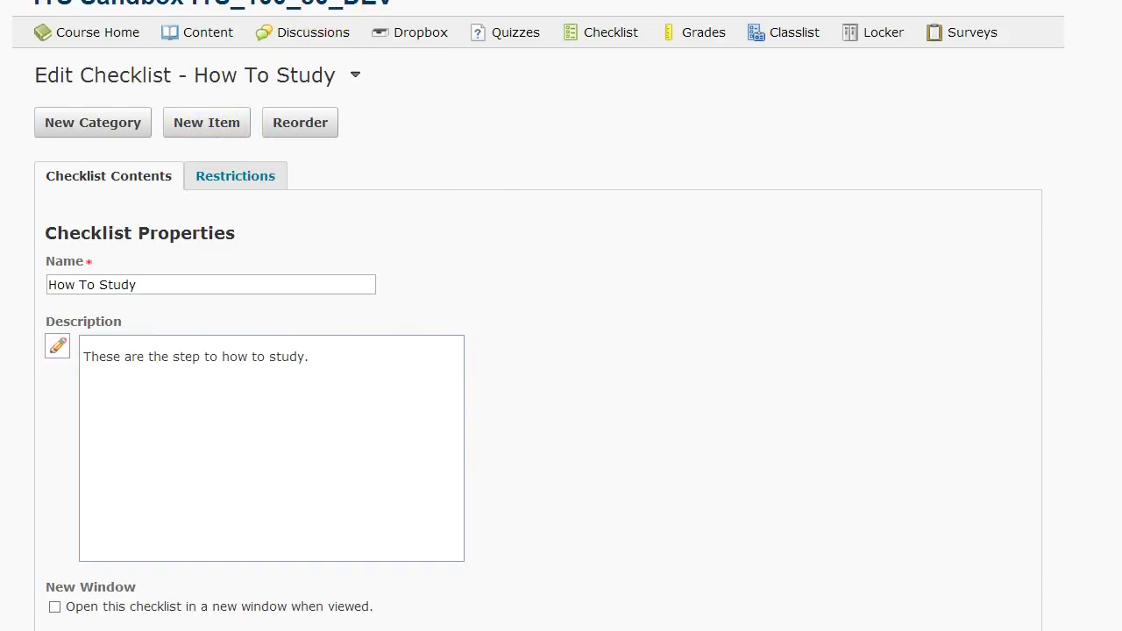
click(106, 128)
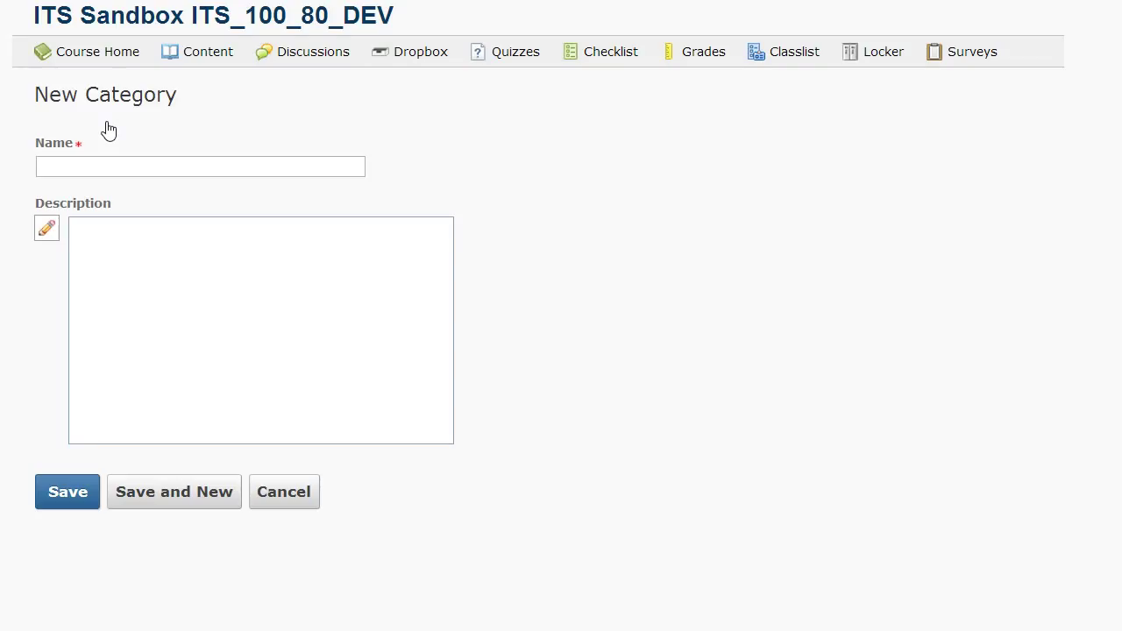
click(52, 167)
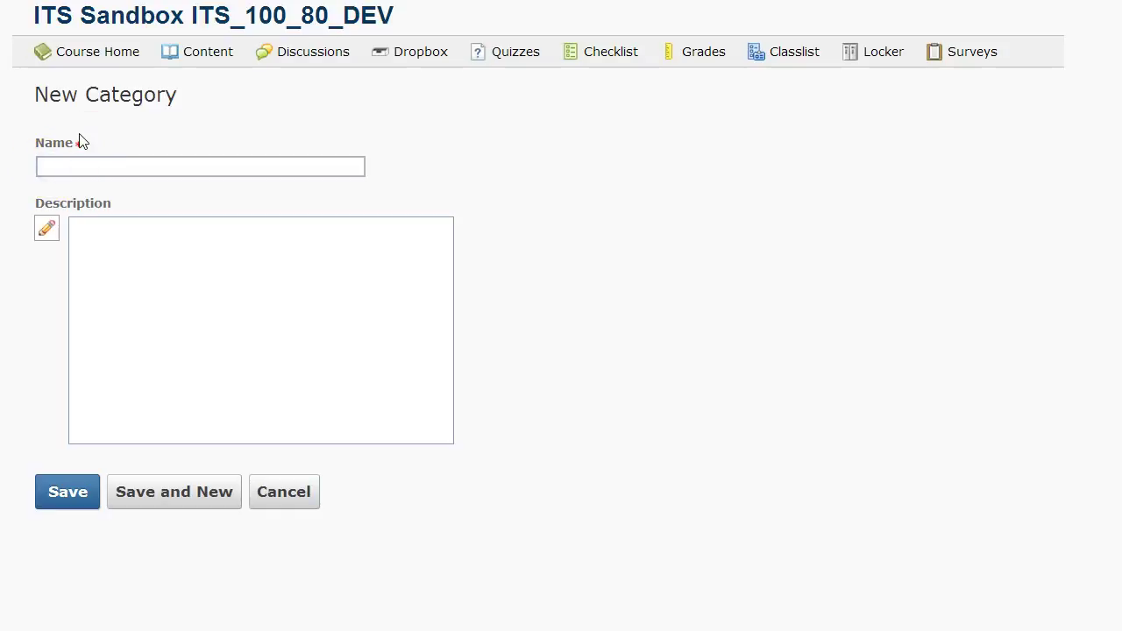
text(Ma)
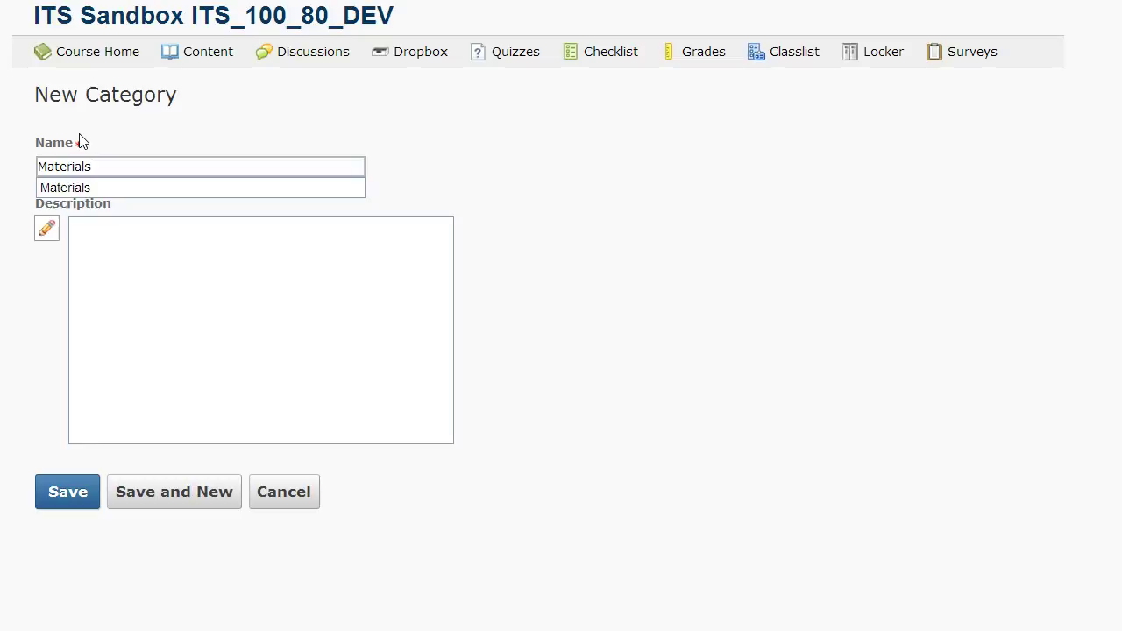
text(terials)
Describe the Materials category as "What do I need to study?" and save it, continuing with another new category
click(135, 289)
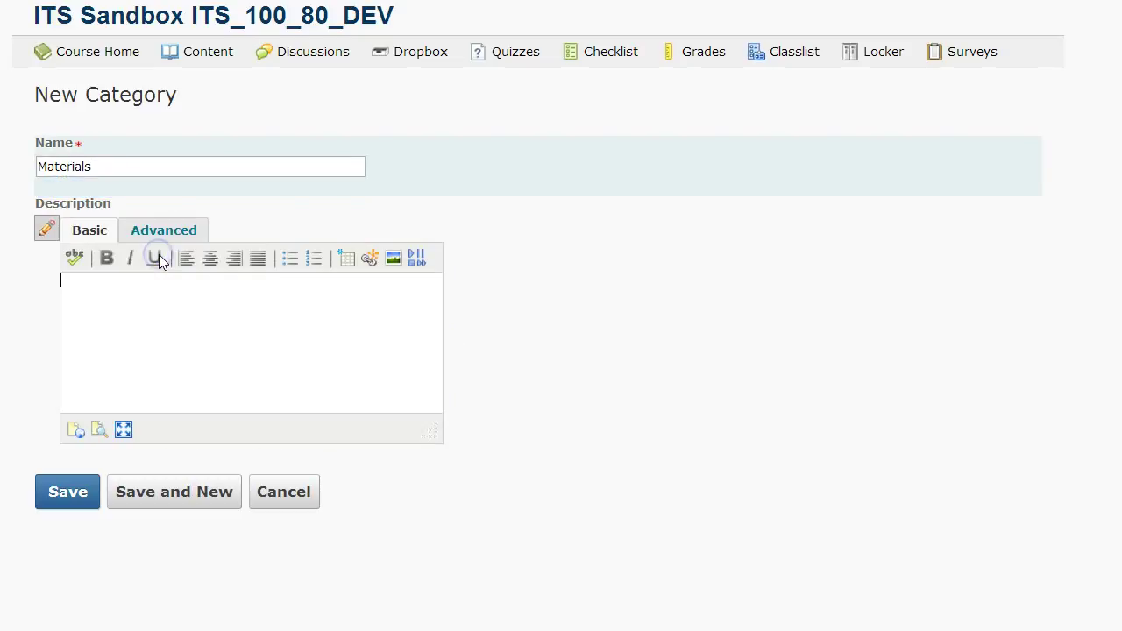
text(What do)
text( n)
key(BackSpace)
key(BackSpace)
key(BackSpace)
key(BackSpace)
key(BackSpace)
key(BackSpace)
key(BackSpace)
text(tudy)
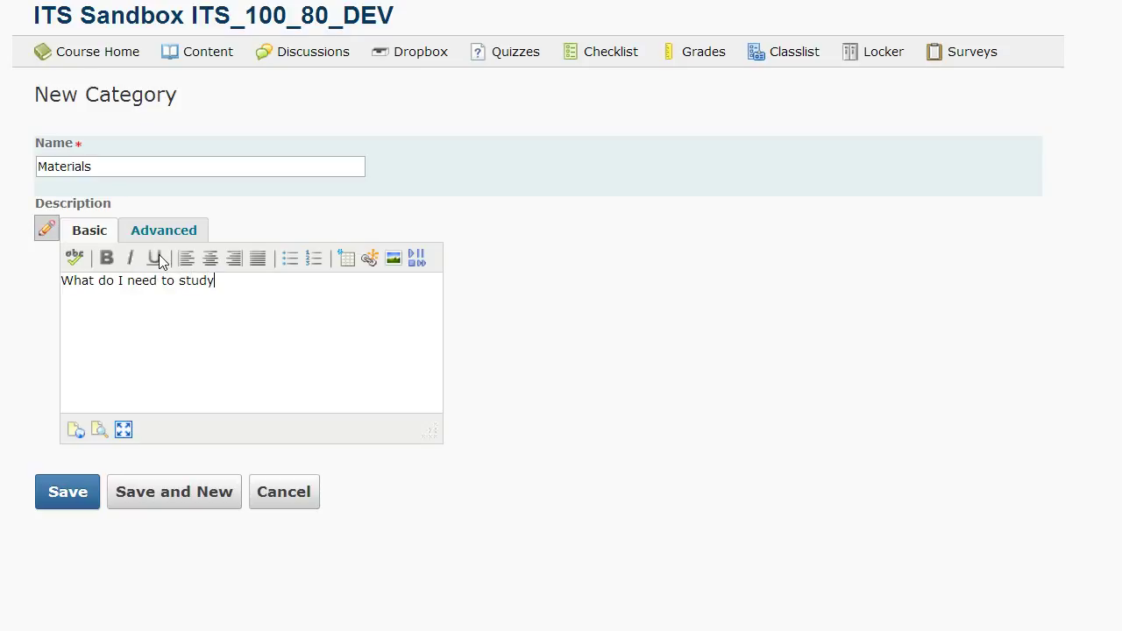
text(?)
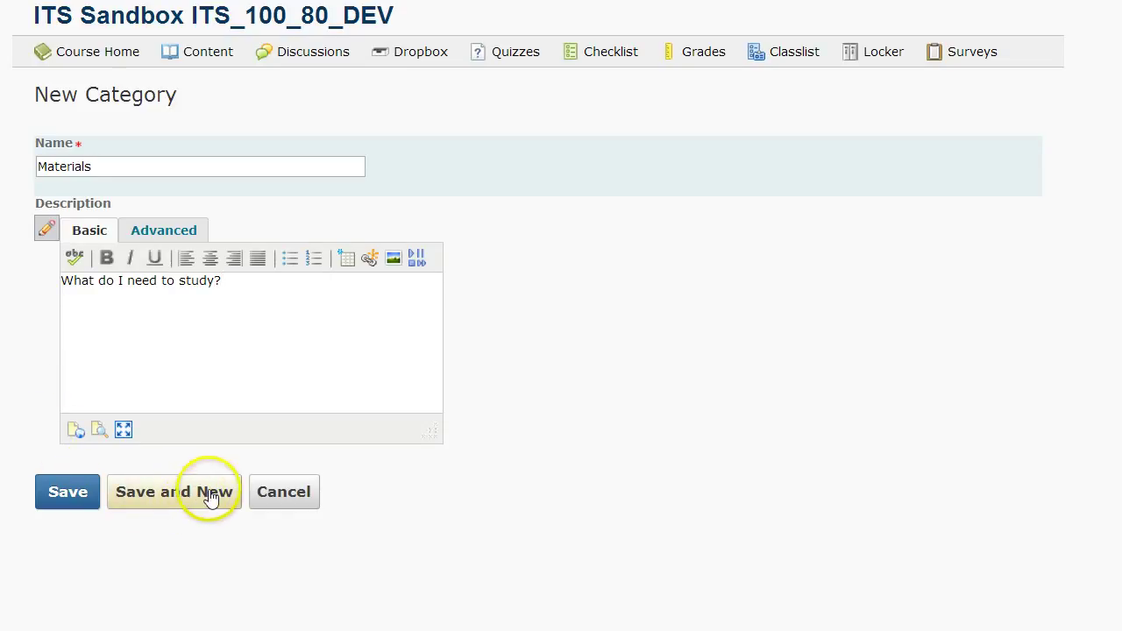
click(181, 499)
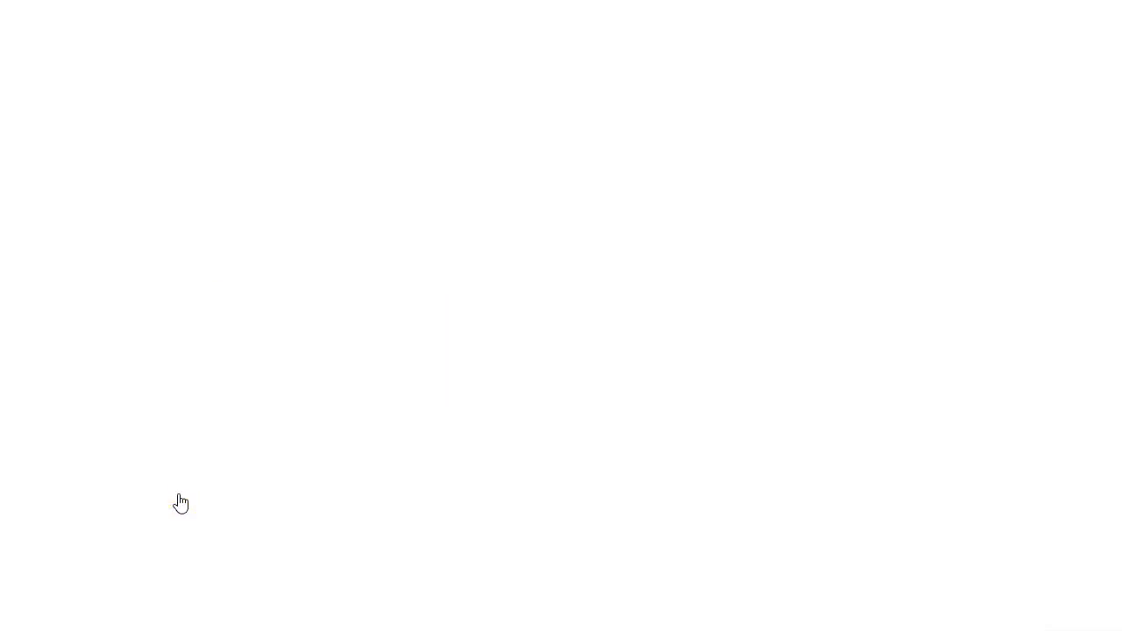
Name the second category "Steps To Studying" and save it without a description
click(85, 168)
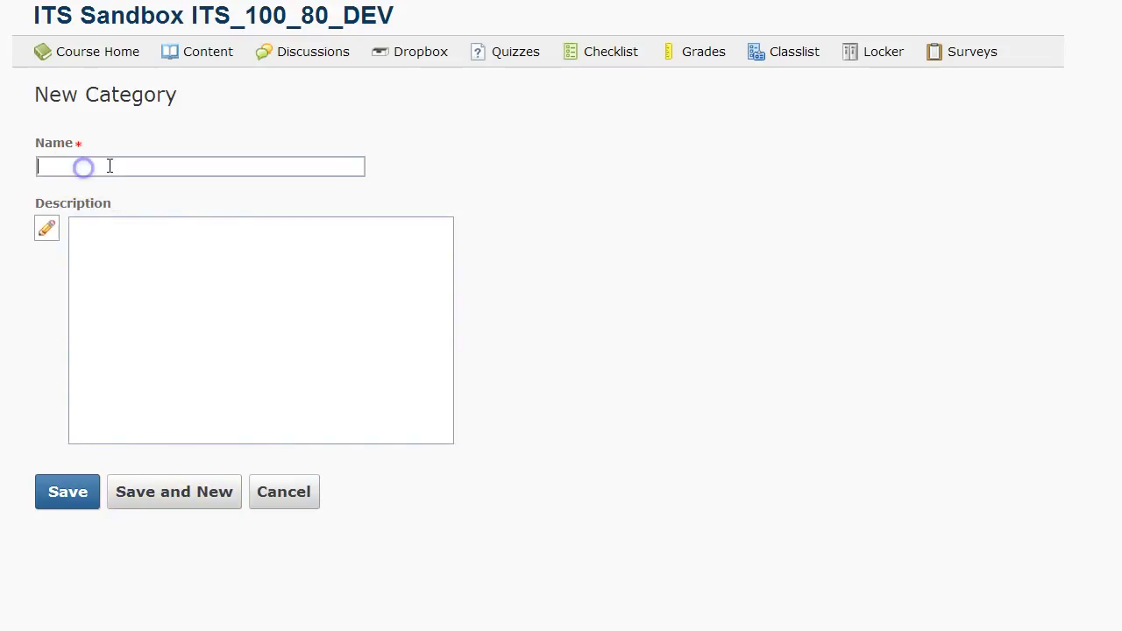
text(H)
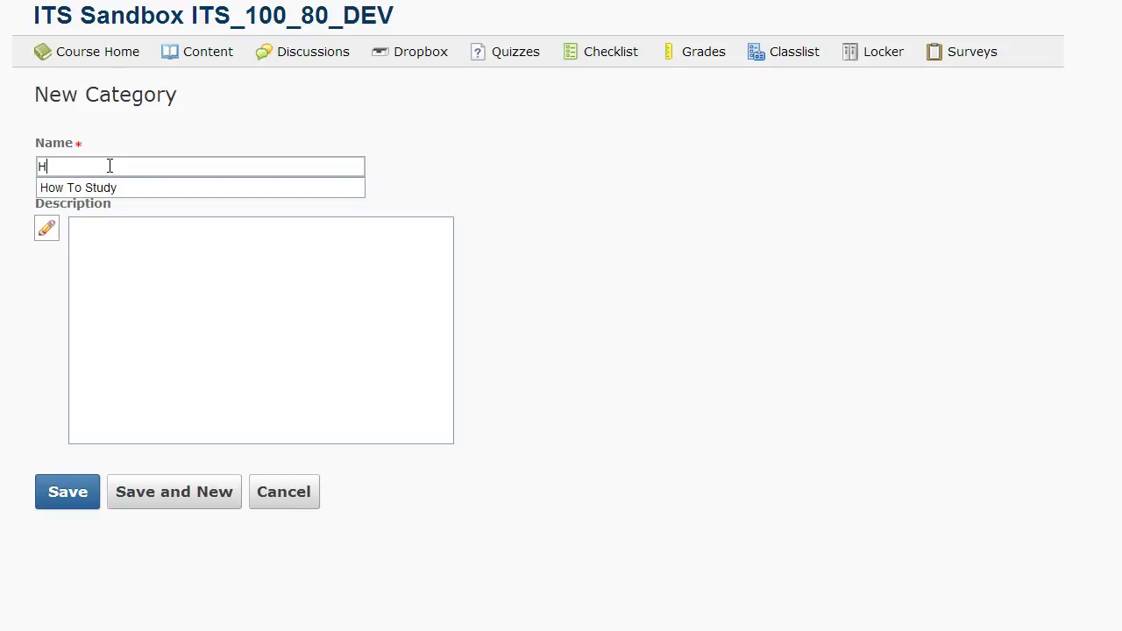
key(BackSpace)
text(Steps To Studying)
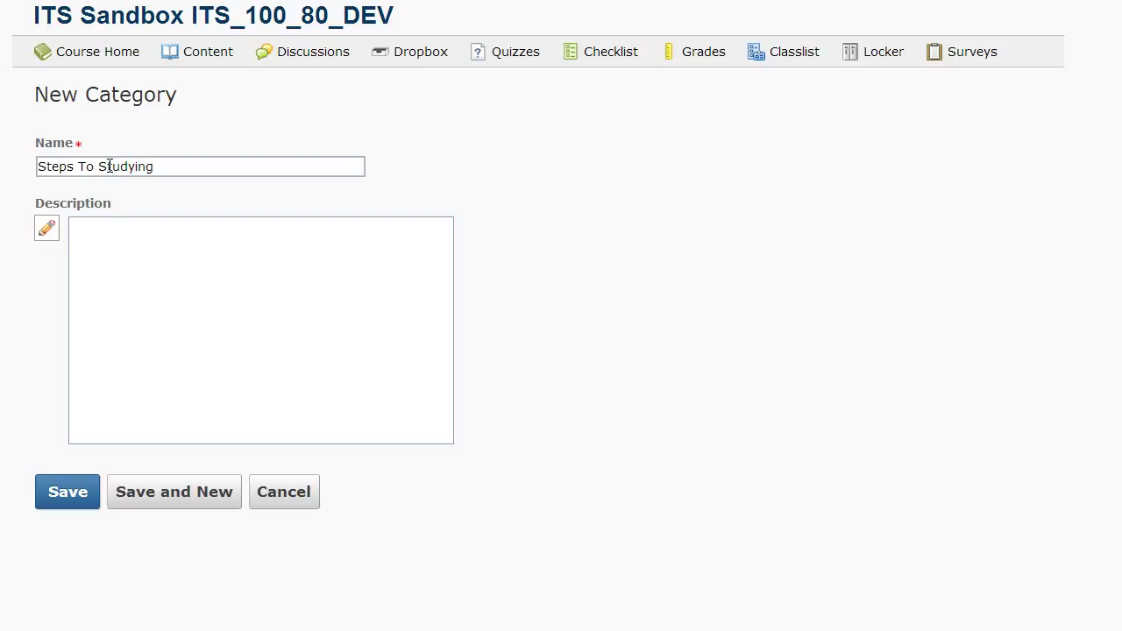
click(57, 485)
click(289, 503)
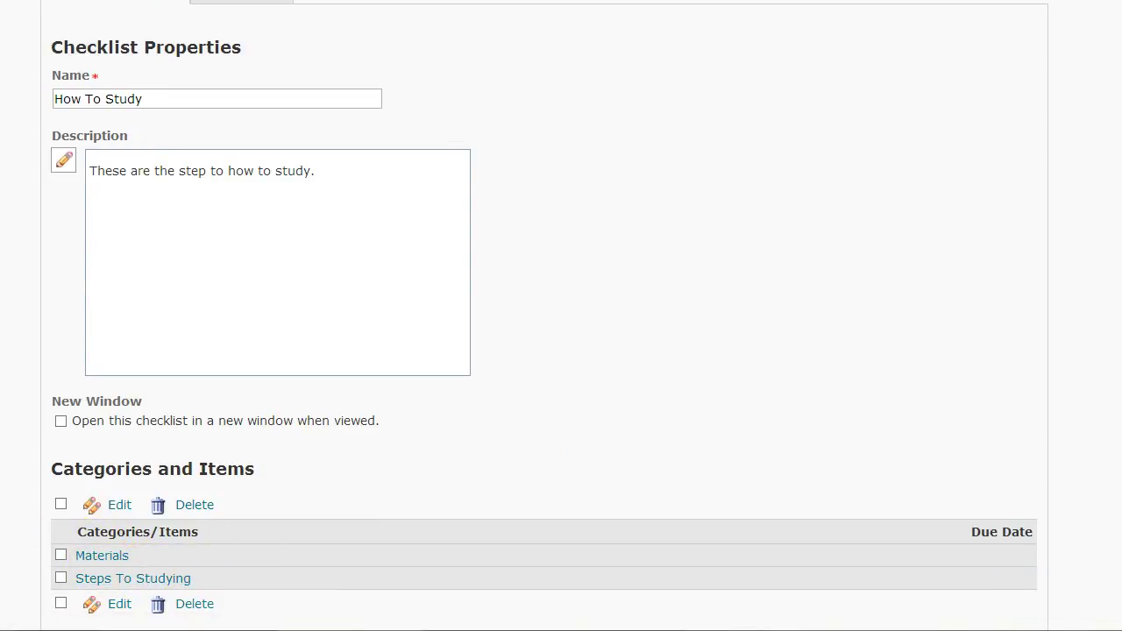
Add a checklist item named "Buy the textbook" to the Materials category and save it, continuing with another new item
scroll(96, 543, down, 2)
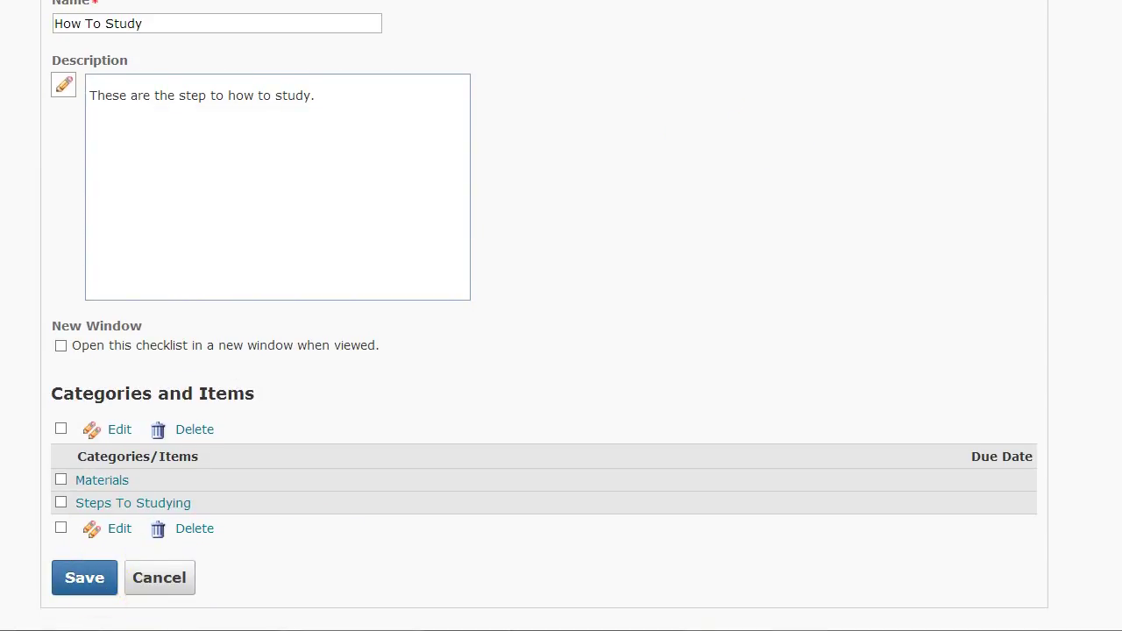
scroll(544, 315, up, 5)
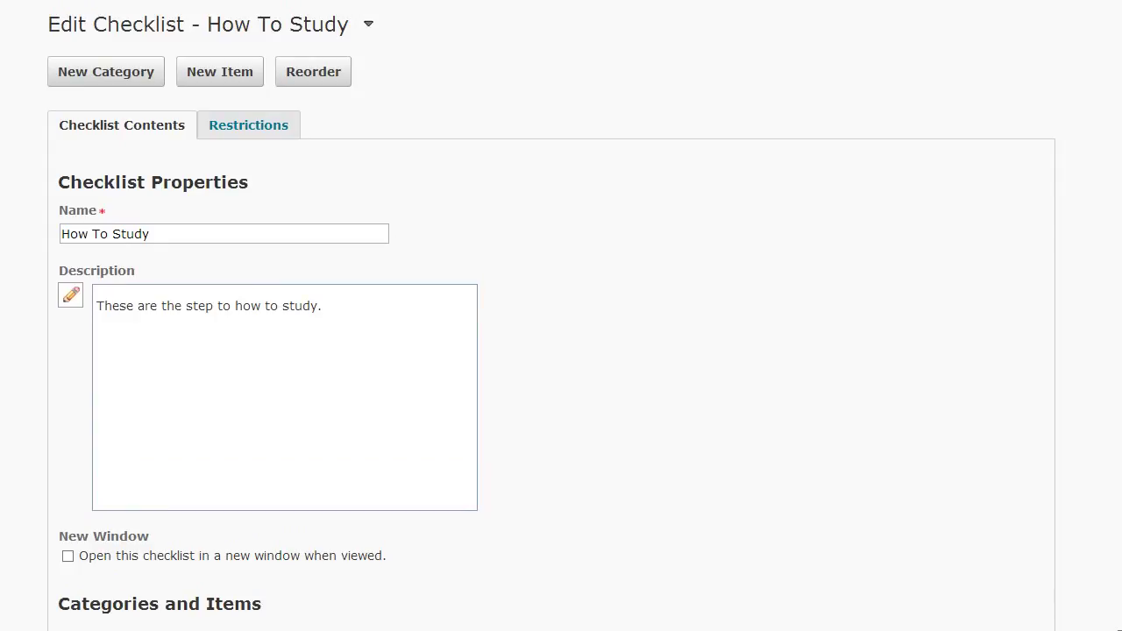
click(220, 72)
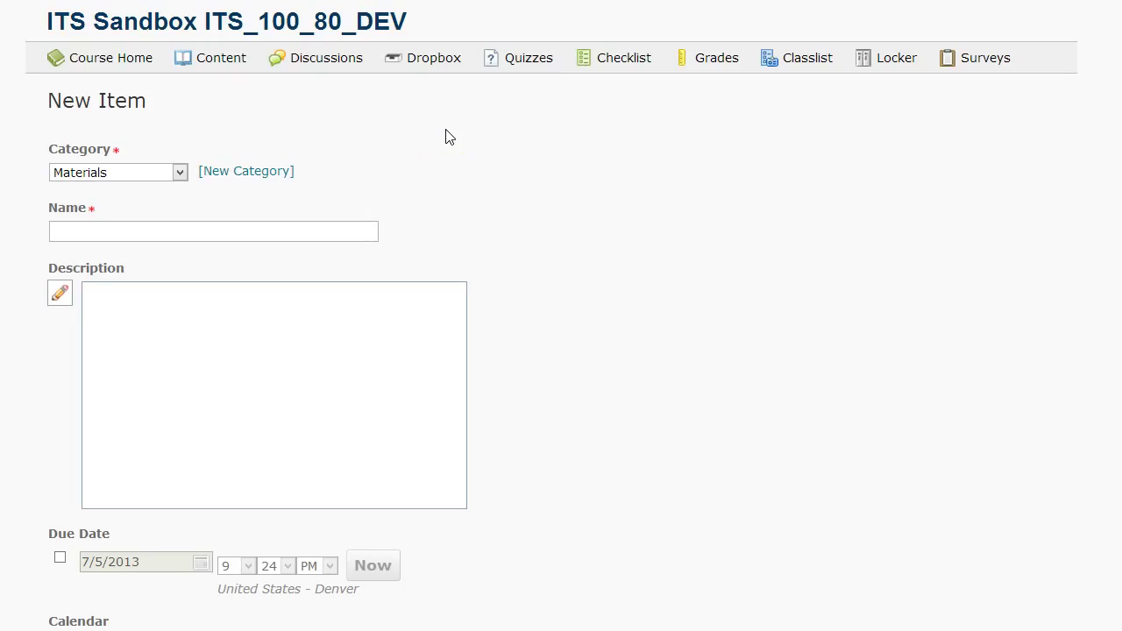
click(179, 172)
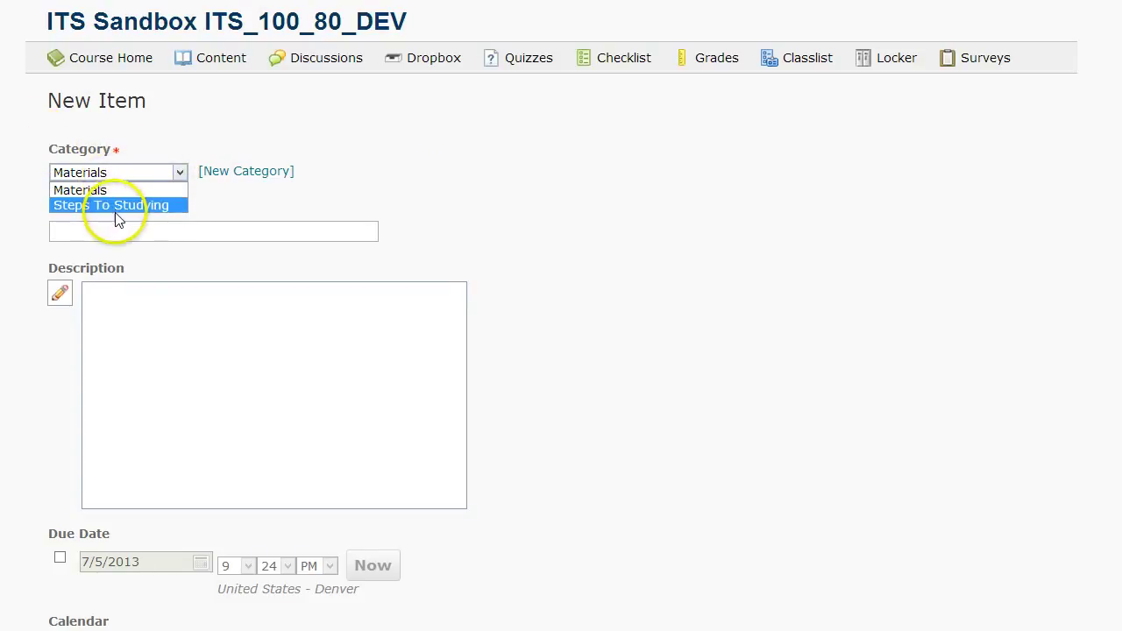
click(299, 201)
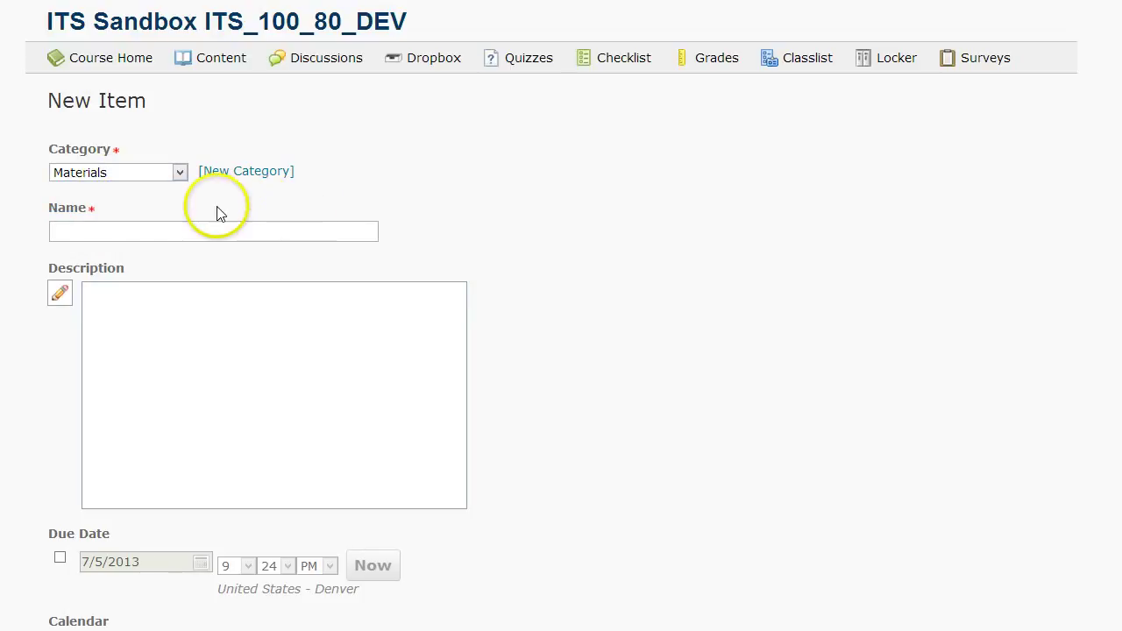
click(179, 172)
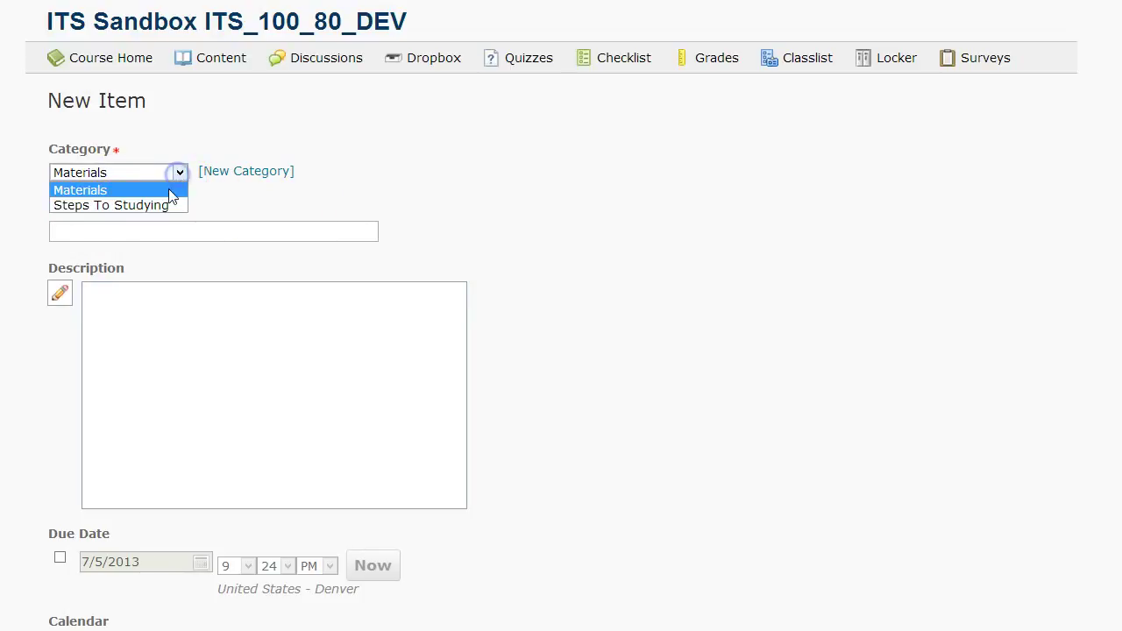
click(319, 228)
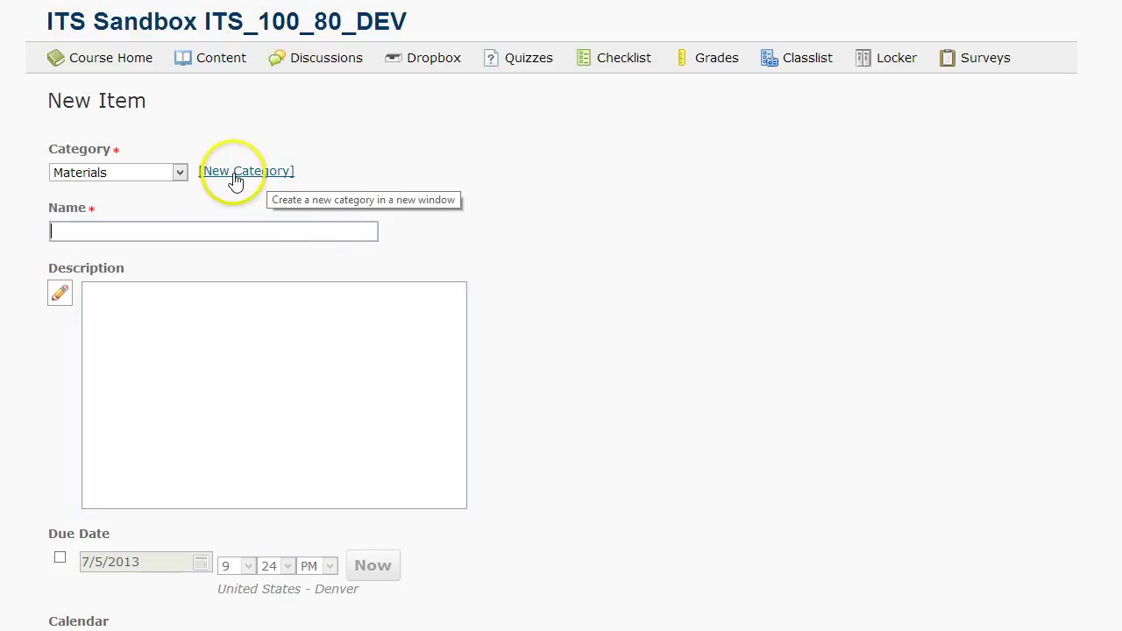
click(99, 228)
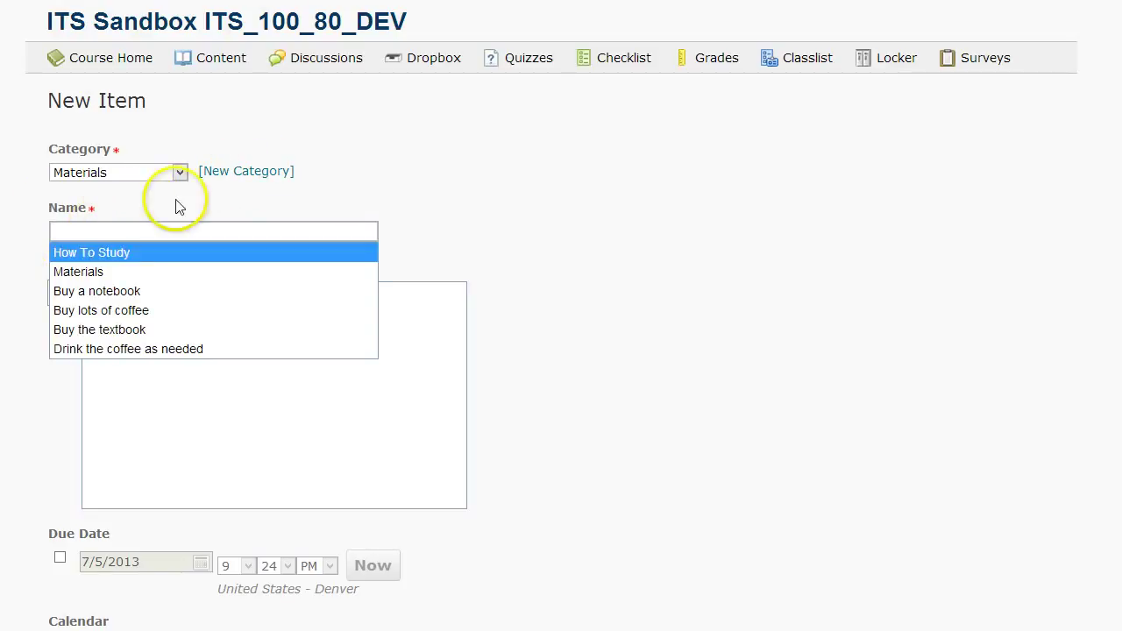
click(75, 229)
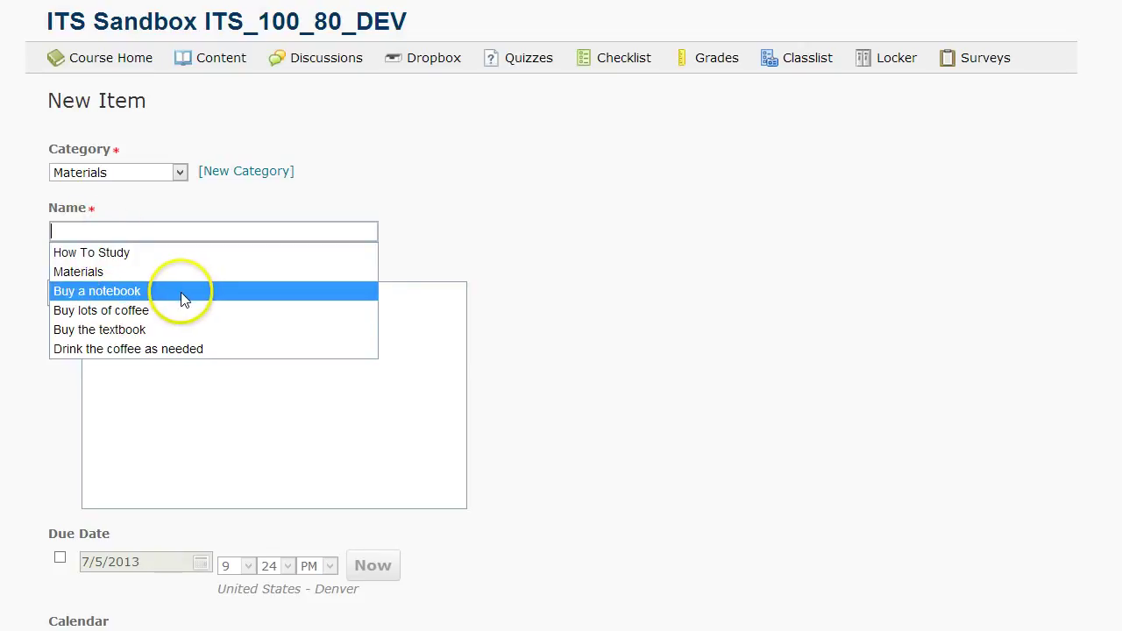
click(154, 330)
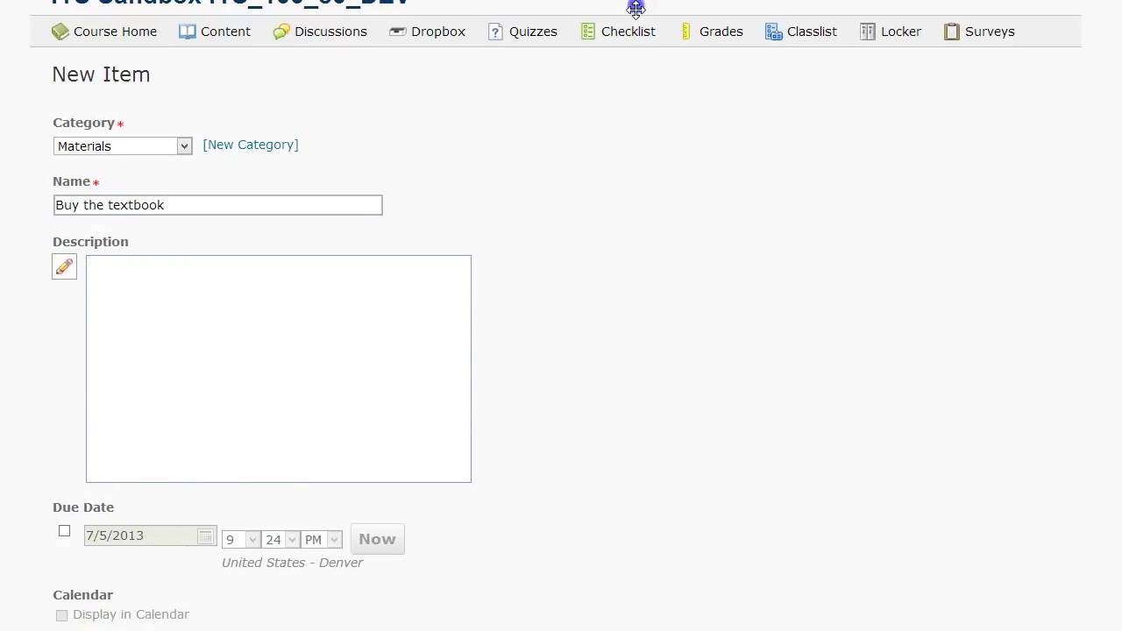
click(215, 591)
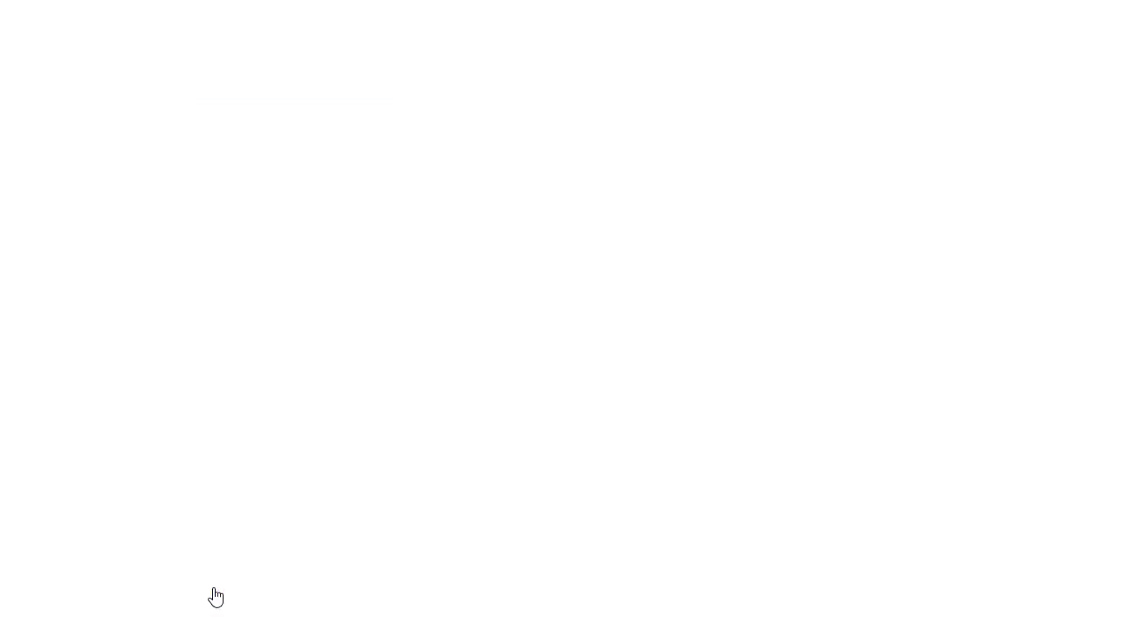
Add a checklist item named "Buy a notebook" to the Materials category and save it, continuing with another new item
click(159, 120)
text(B)
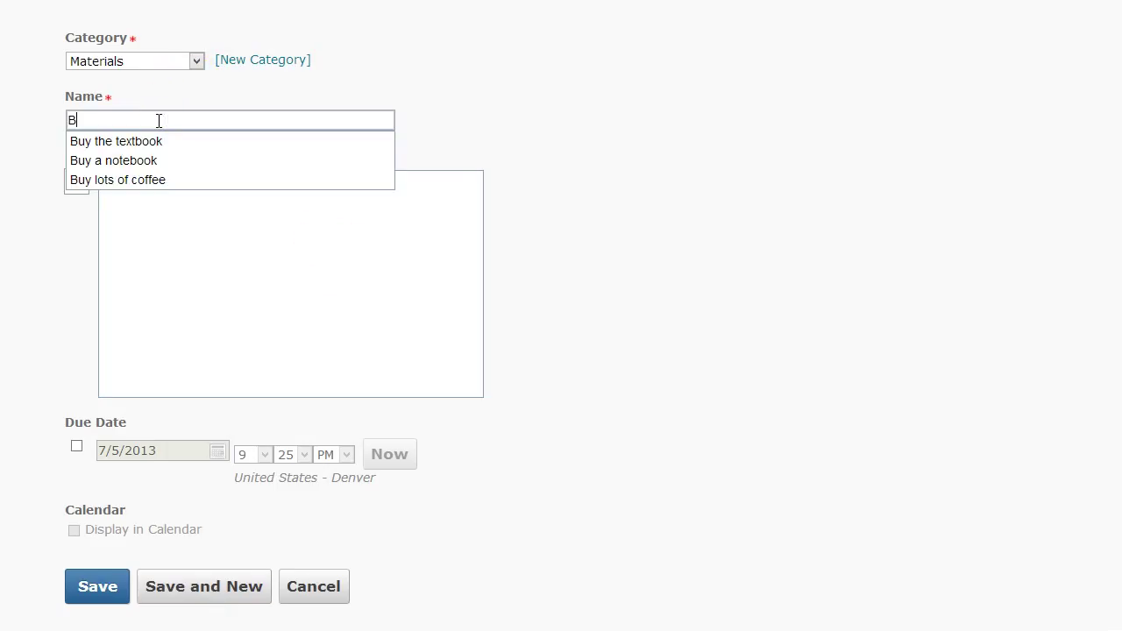
key(Down)
key(Down)
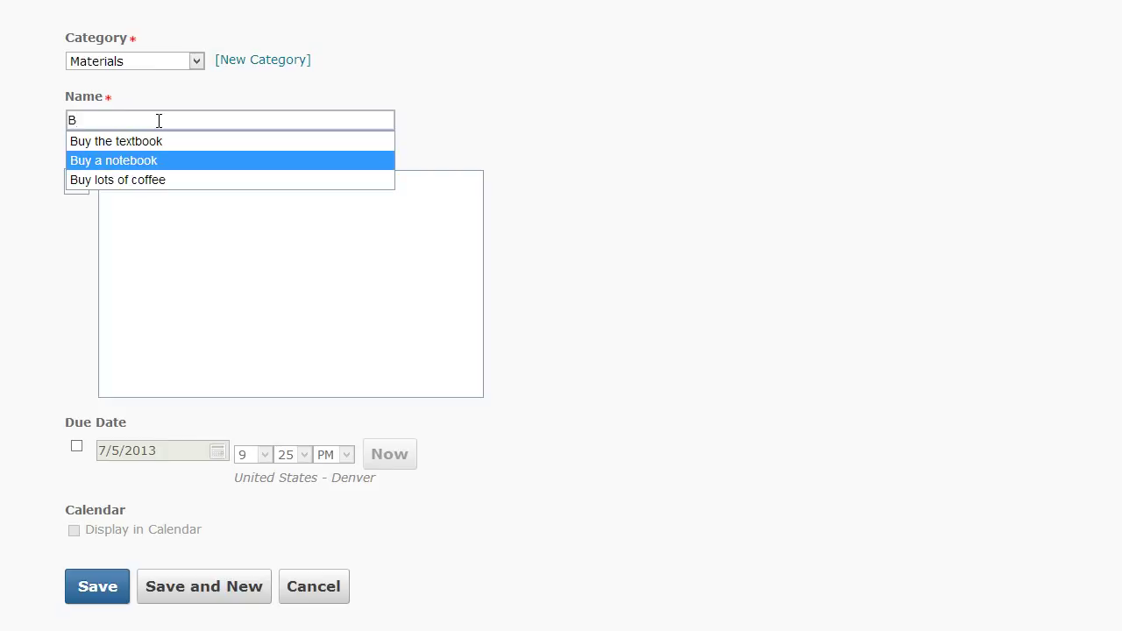
key(Return)
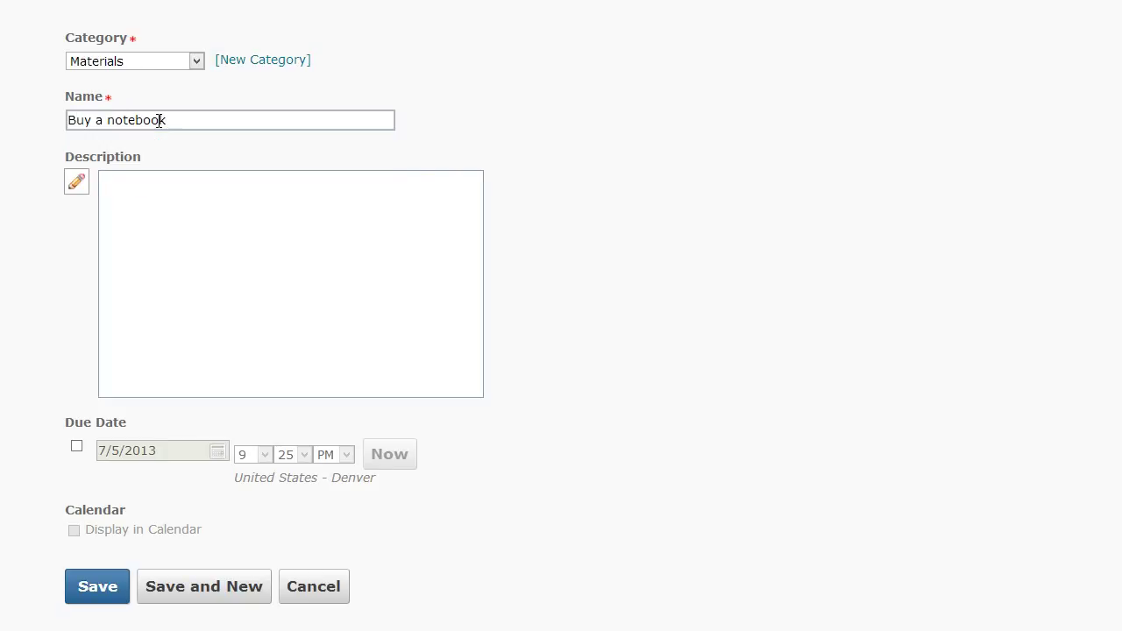
click(188, 587)
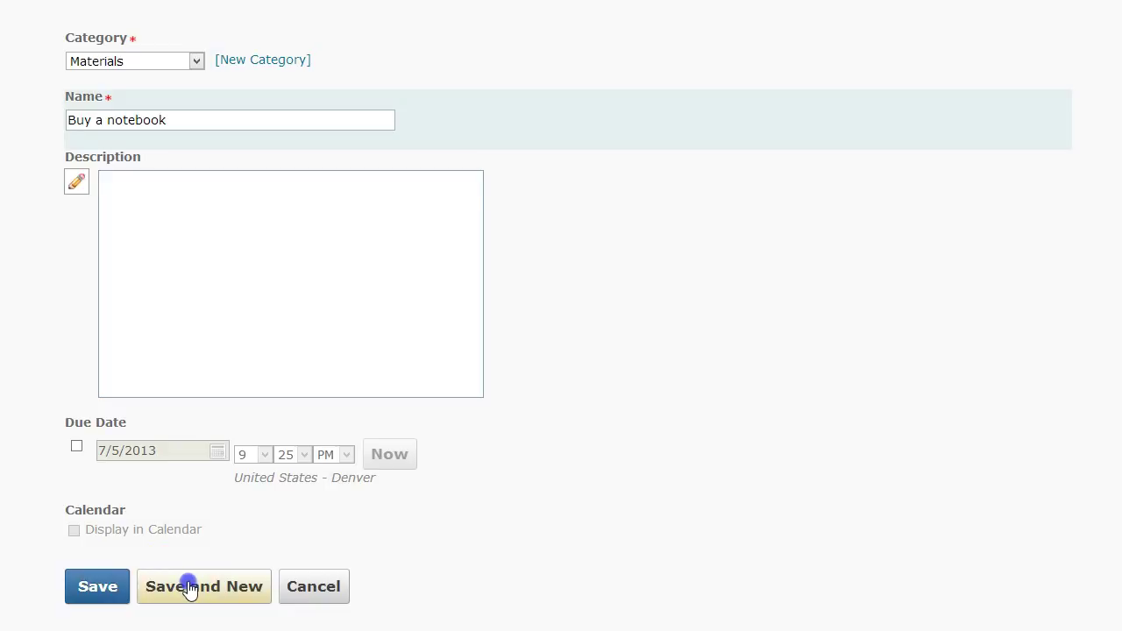
click(221, 593)
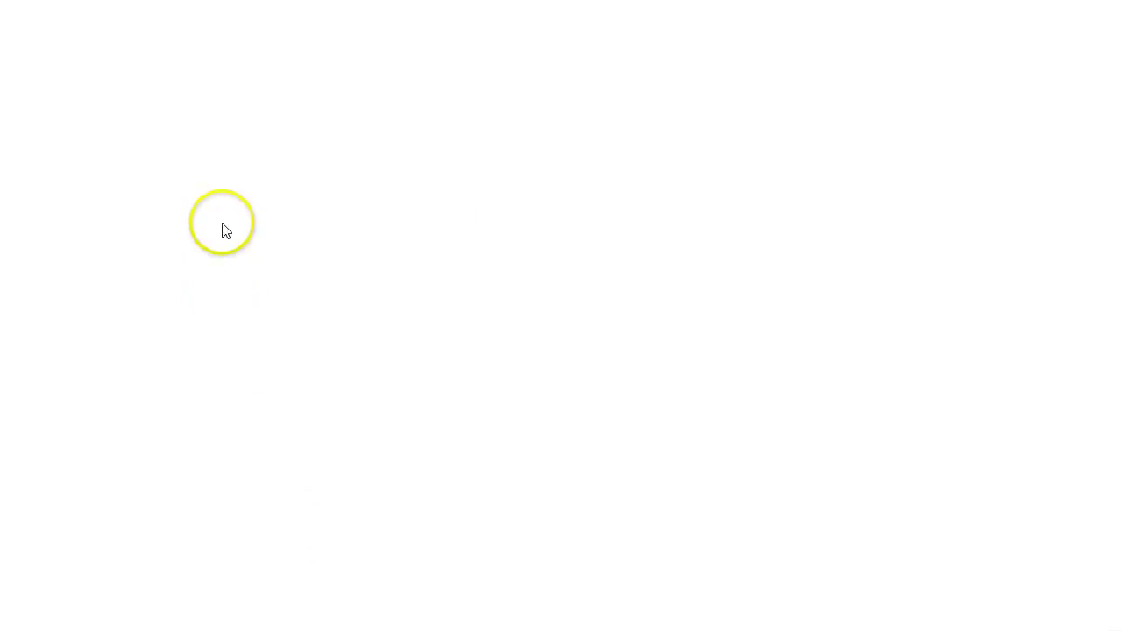
Add a checklist item named "Buy lots of coffee" to the Materials category and save it, continuing with another new item
click(195, 63)
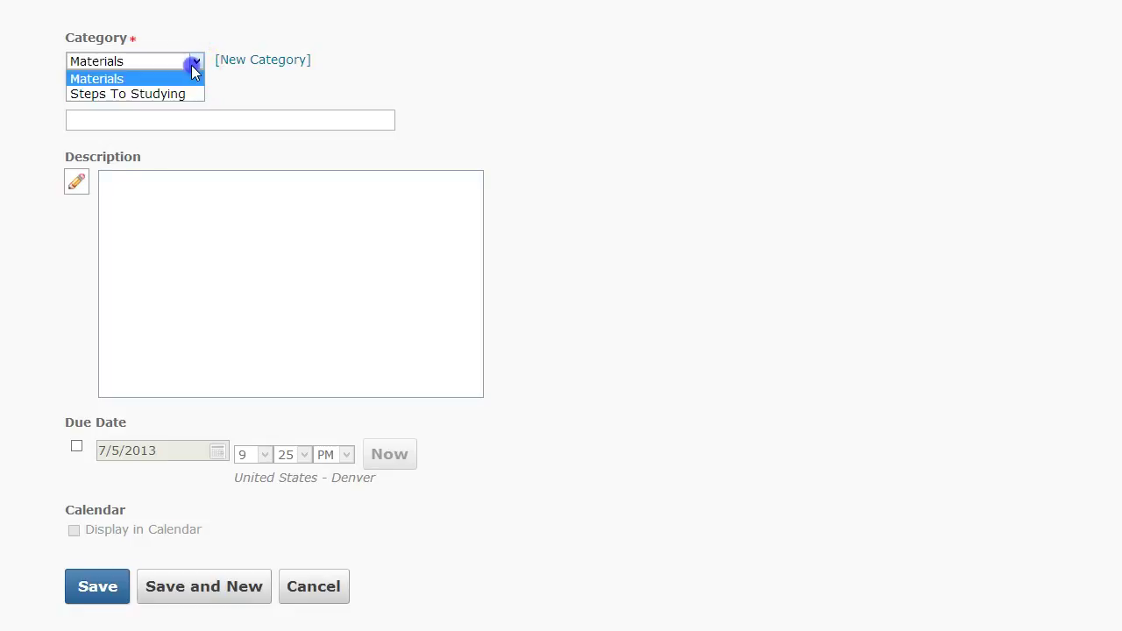
click(351, 32)
click(148, 121)
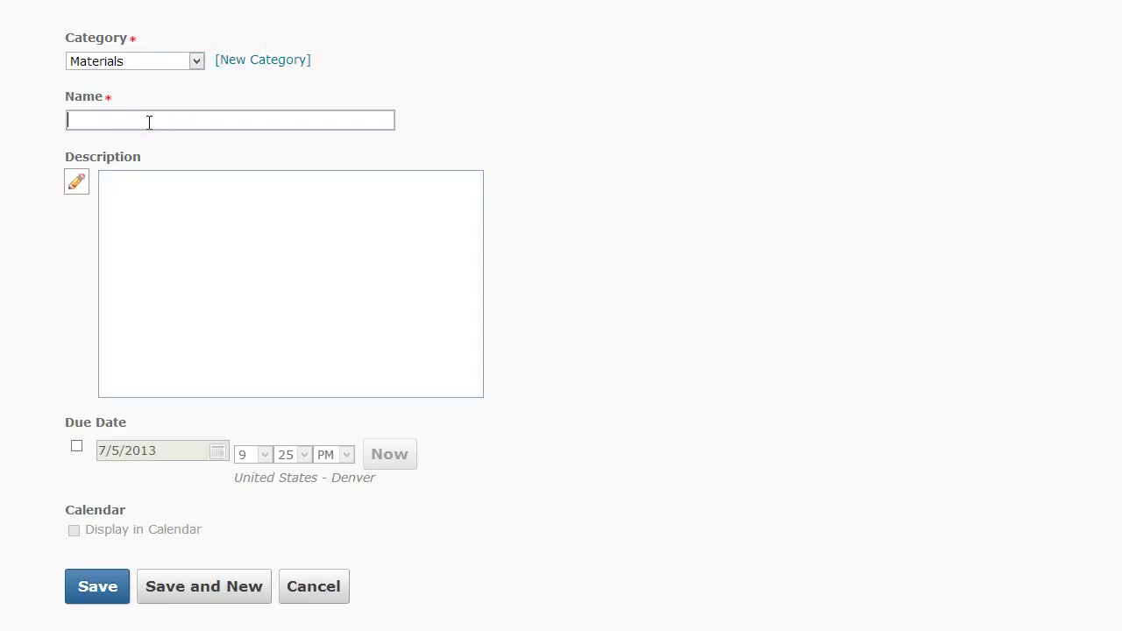
text(B)
key(Down)
key(Down)
key(Down)
key(Return)
click(210, 588)
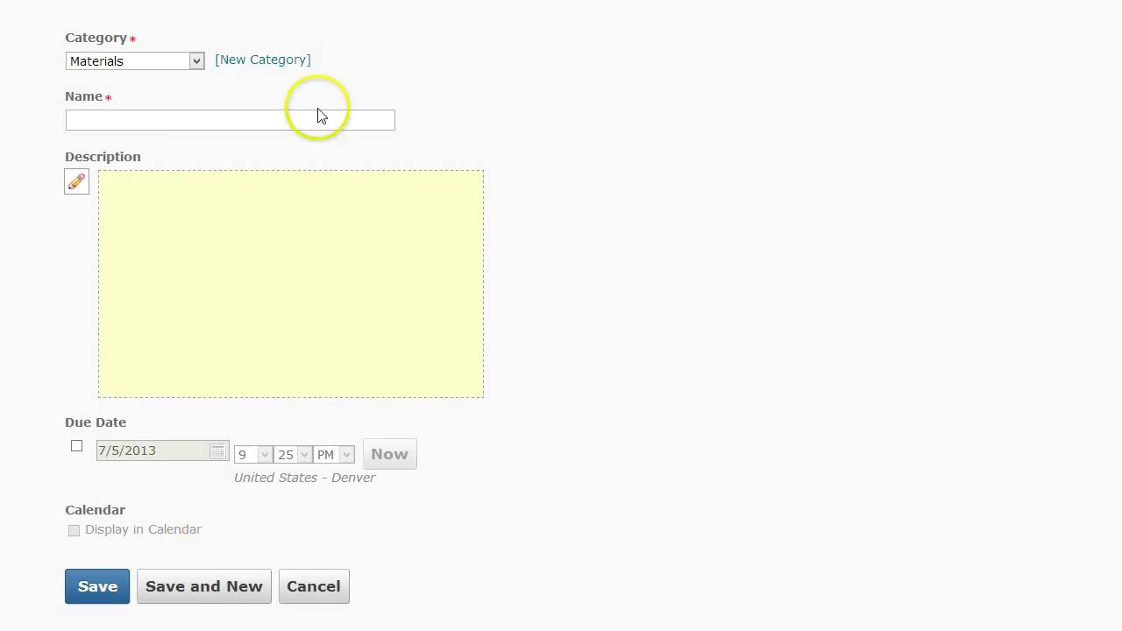
Add a checklist item named "Read the book" to the Steps To Studying category and save it, continuing with another new item
click(196, 63)
click(175, 93)
click(156, 122)
text(R)
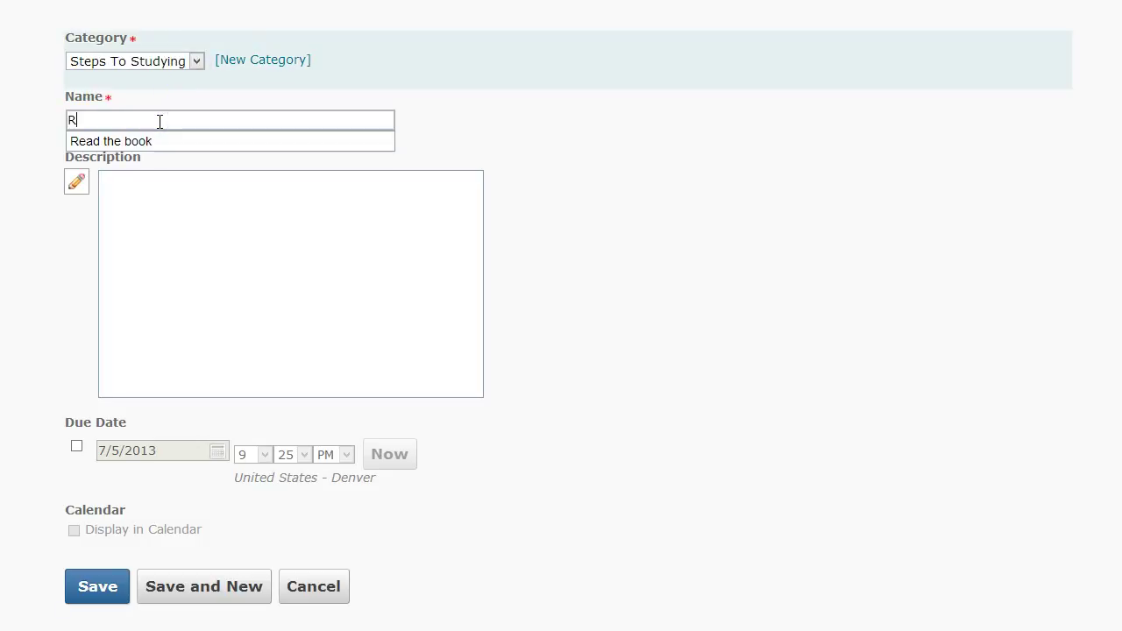
key(Down)
key(Return)
click(221, 591)
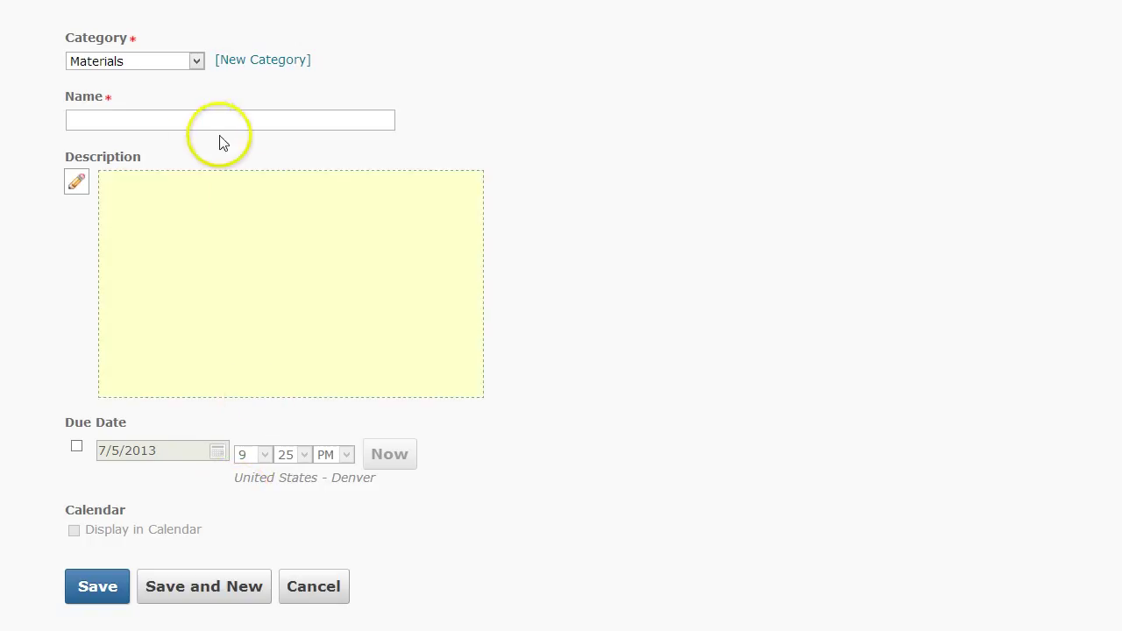
Add a checklist item named "Take notes" to the Materials category and save it, continuing with another new item
click(196, 60)
click(164, 94)
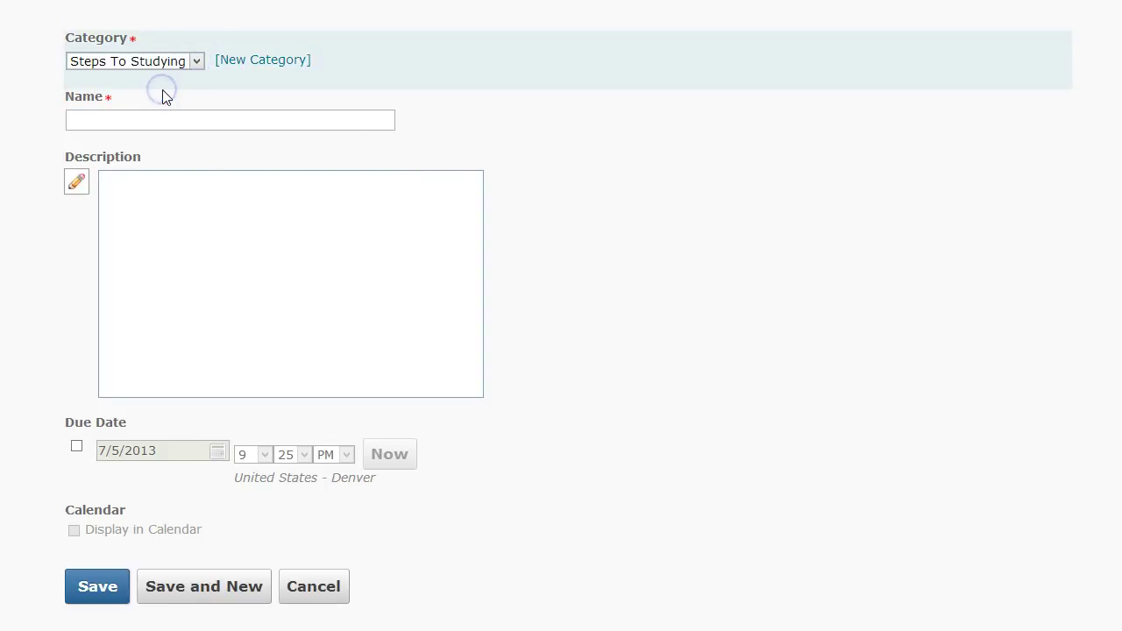
click(197, 64)
click(169, 79)
click(99, 119)
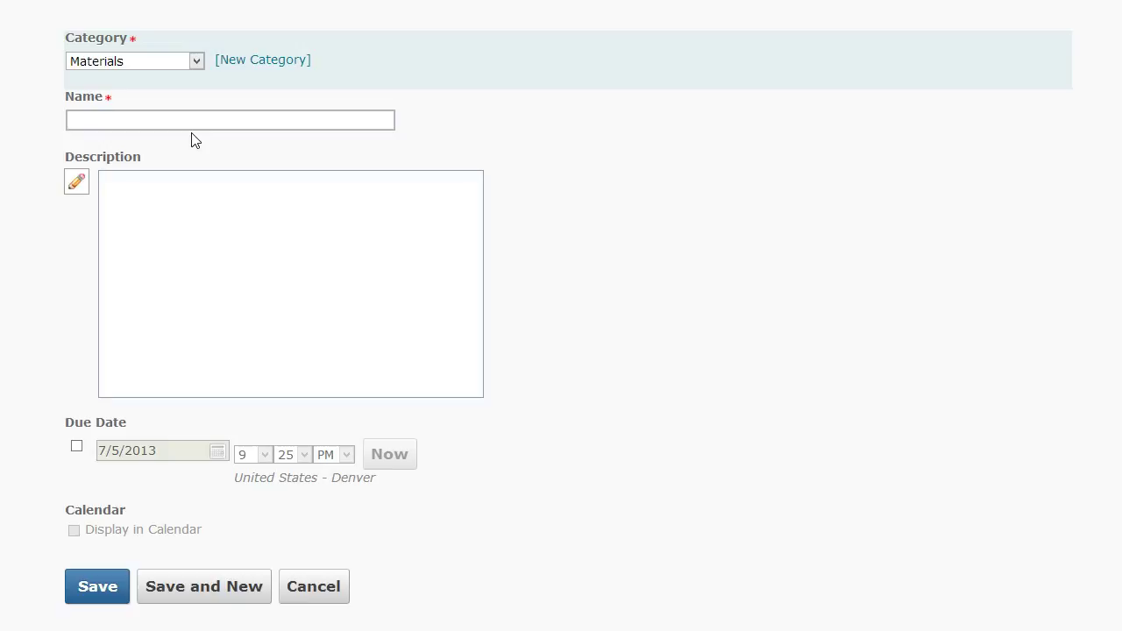
text(Ta)
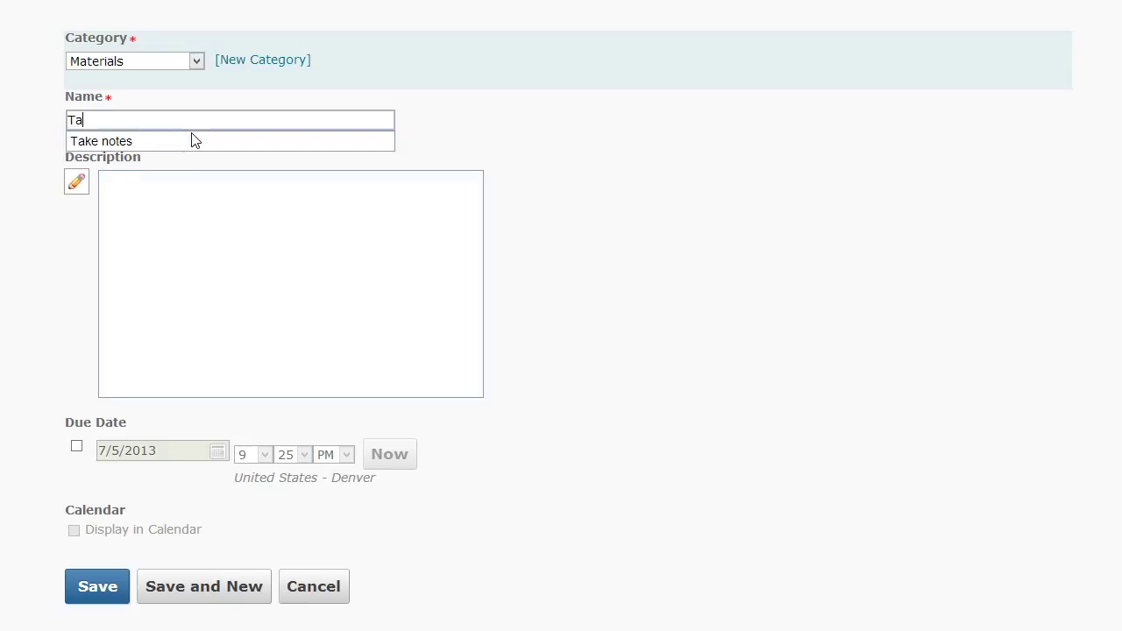
click(145, 141)
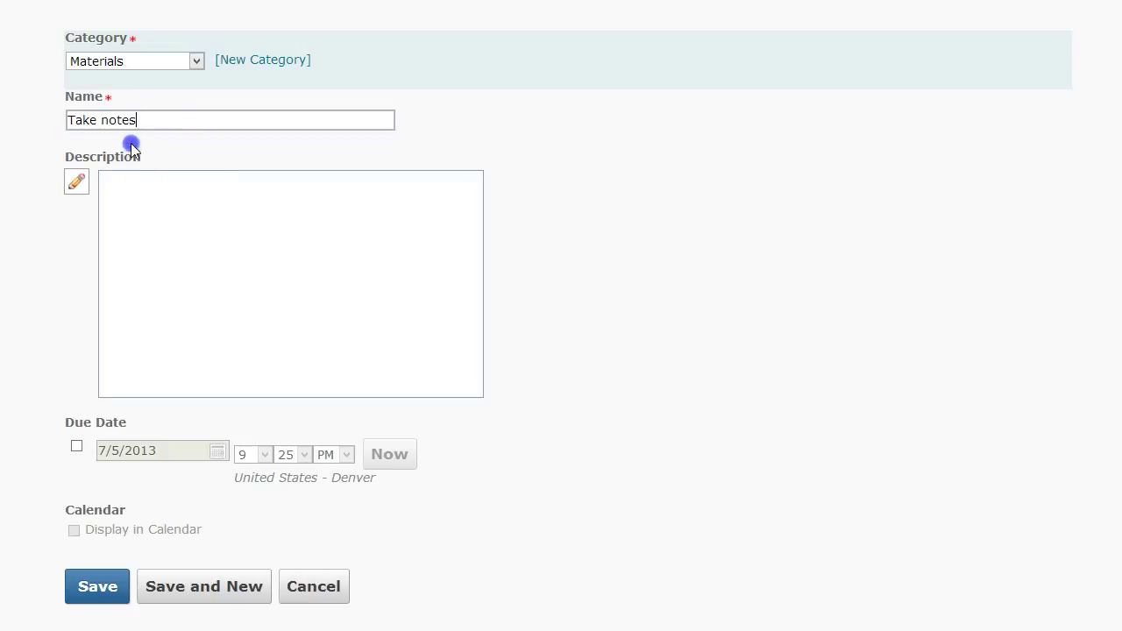
click(190, 590)
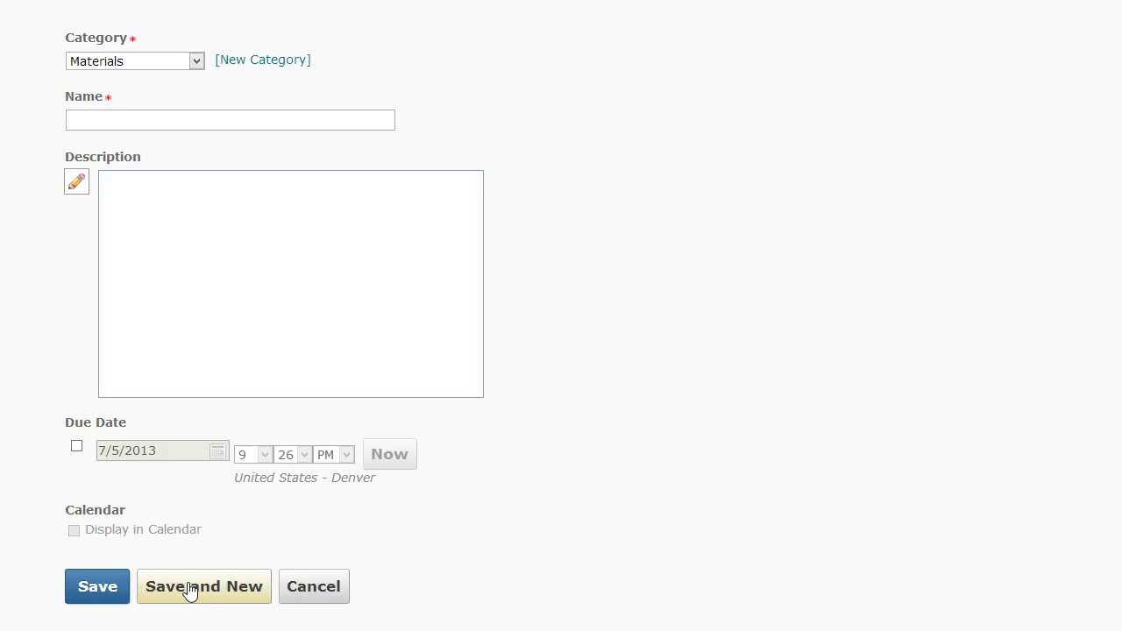
Add a checklist item named "Drink the coffee as needed" to the Steps To Studying category and save it without a due date
click(195, 62)
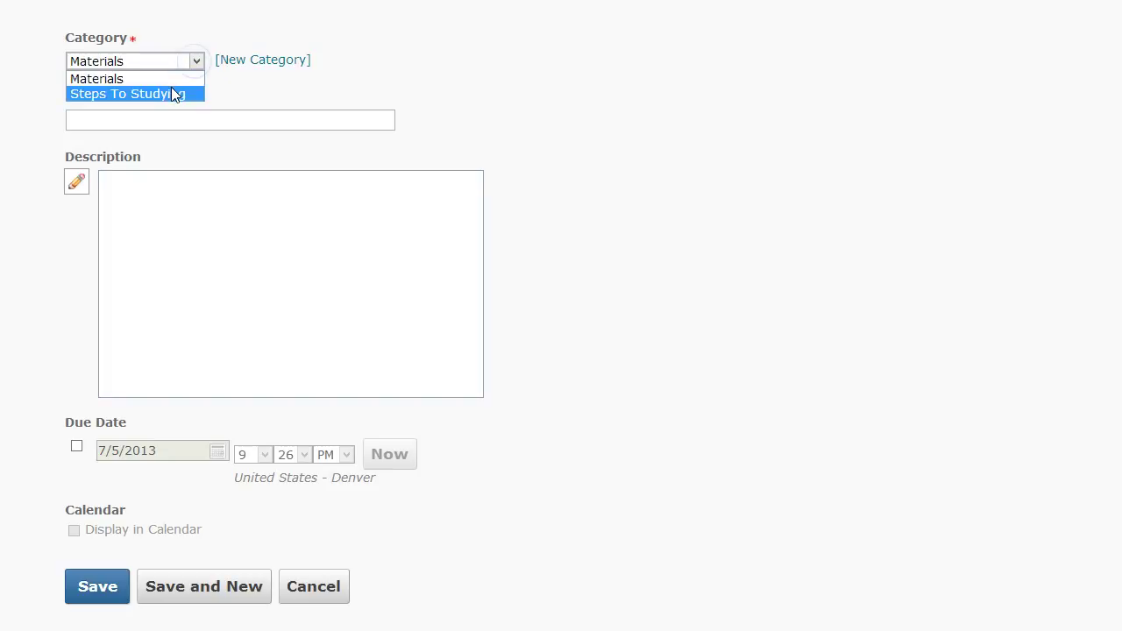
click(171, 91)
click(154, 121)
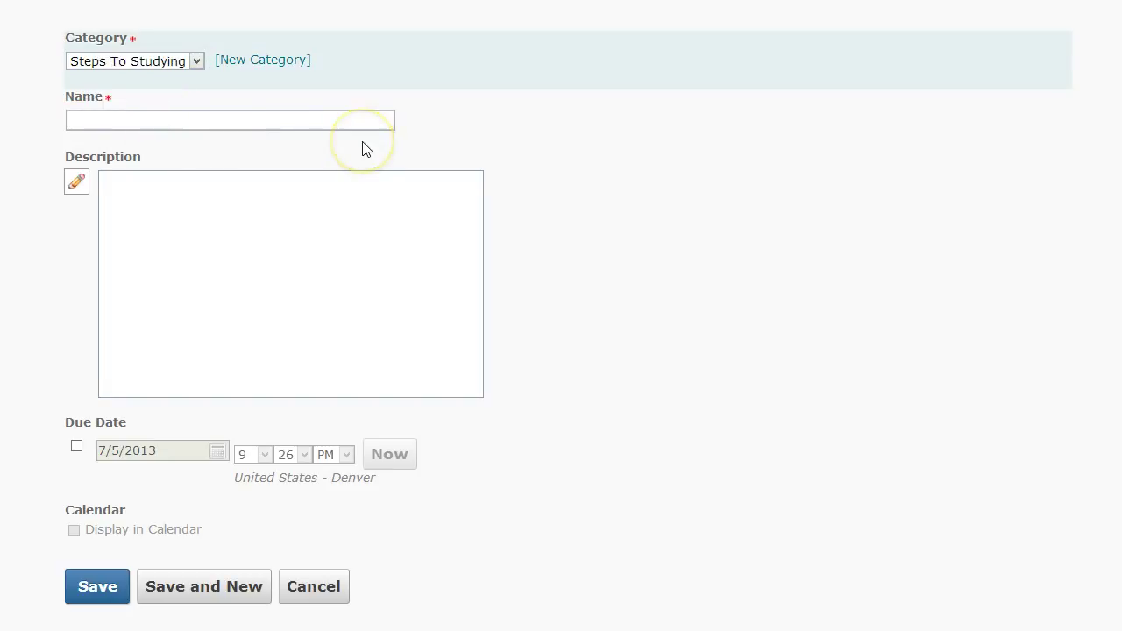
text(Drink the coffee as needed)
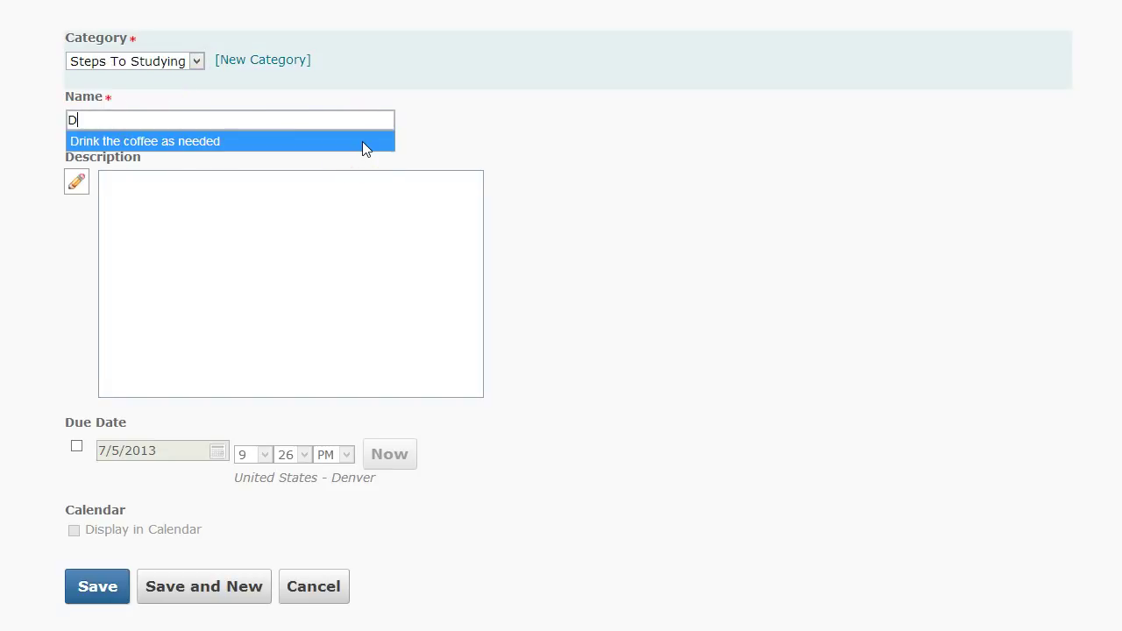
click(367, 145)
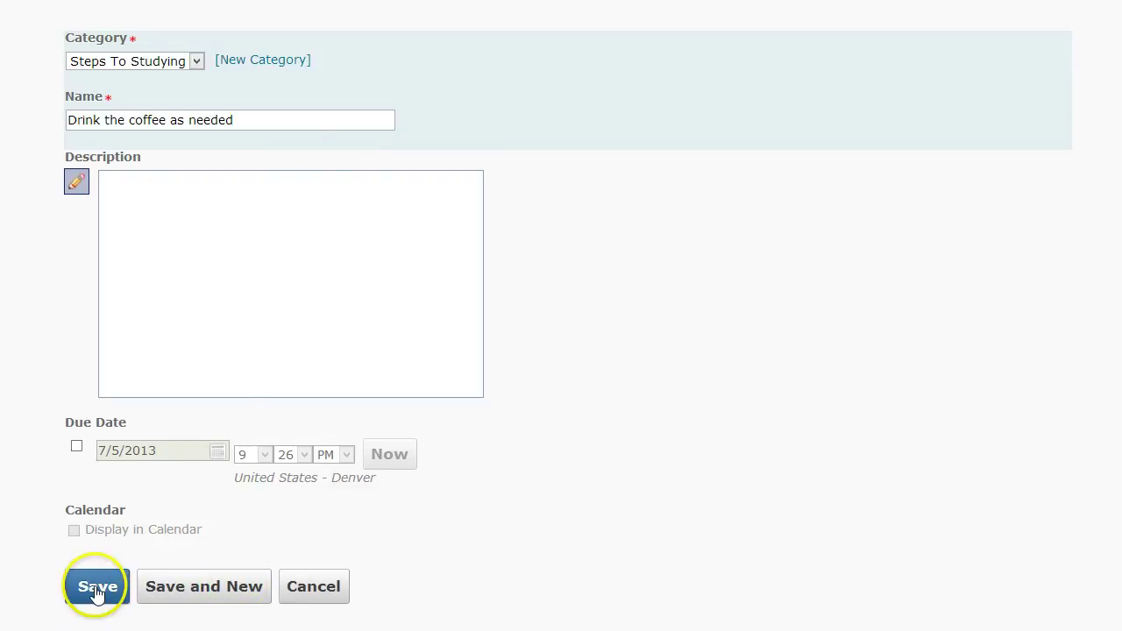
click(77, 446)
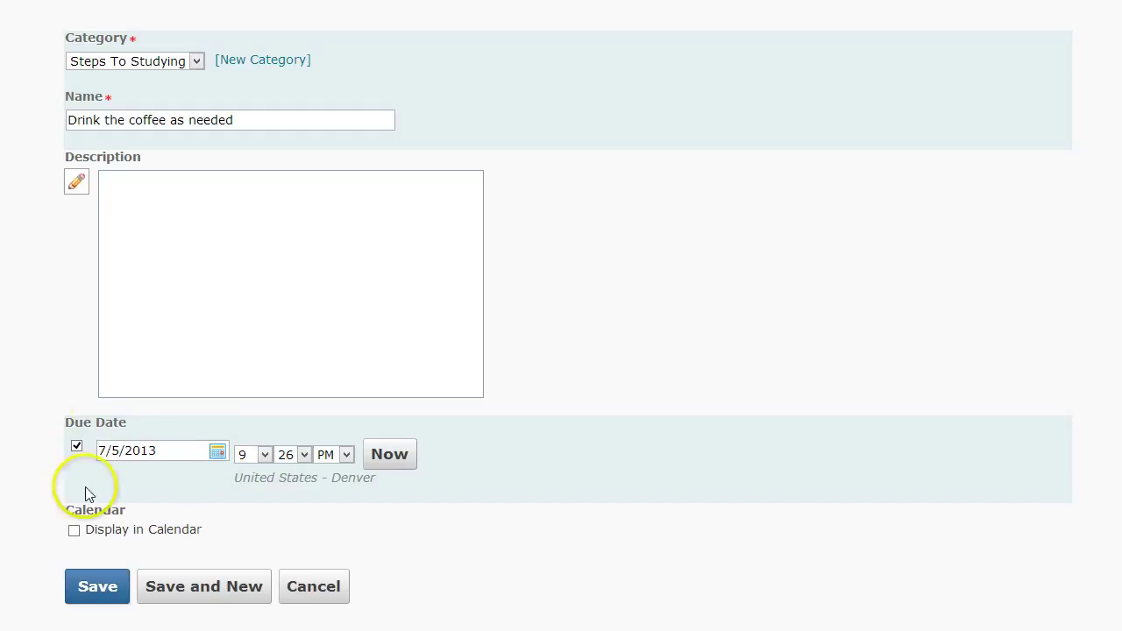
click(76, 447)
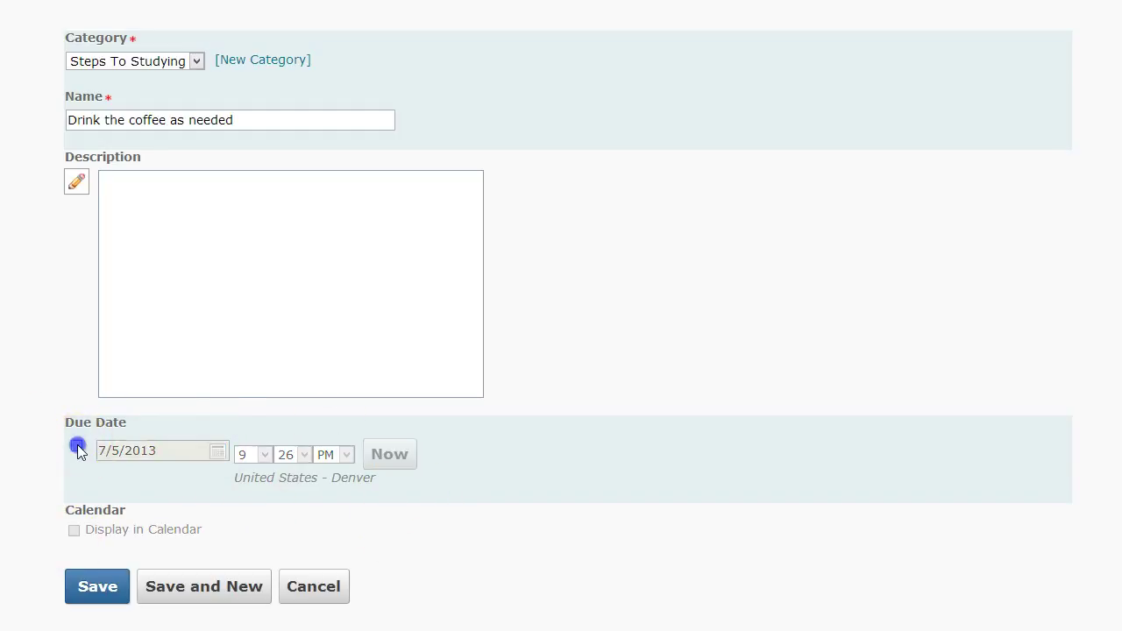
click(88, 587)
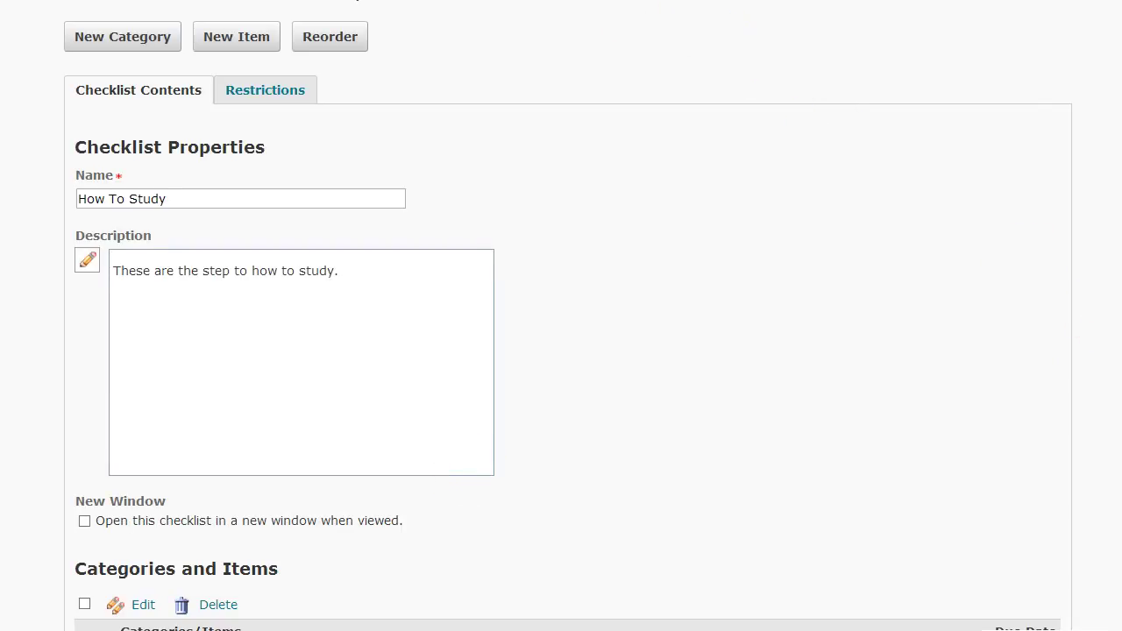
Change the category of the "Take notes" item to Steps To Studying and save the item
scroll(666, 258, down, 3)
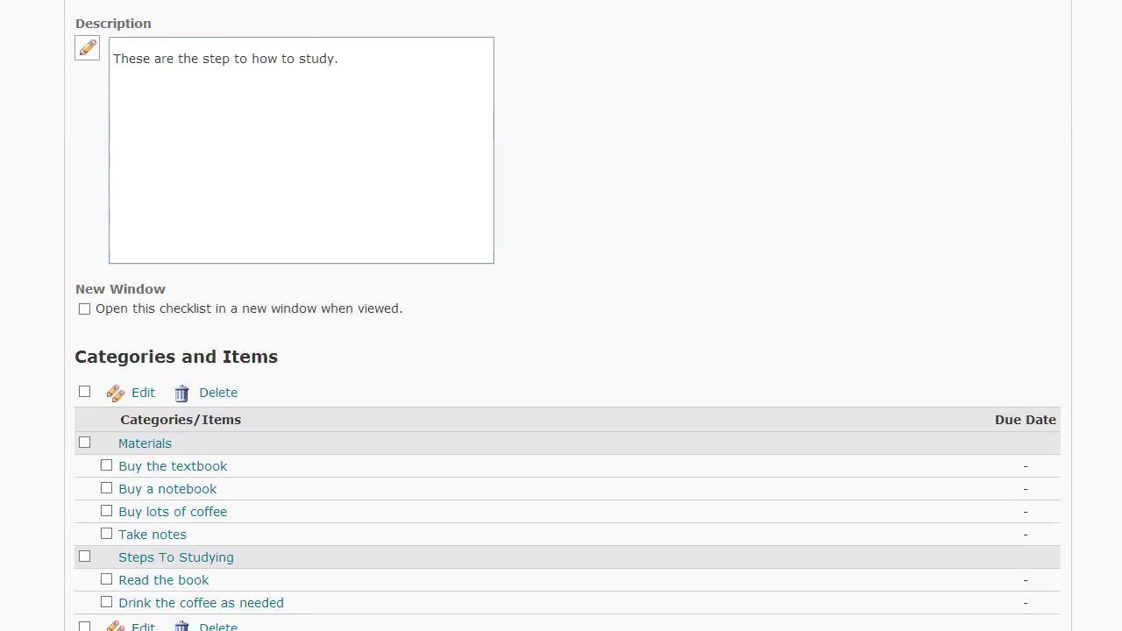
scroll(376, 8, down, 1)
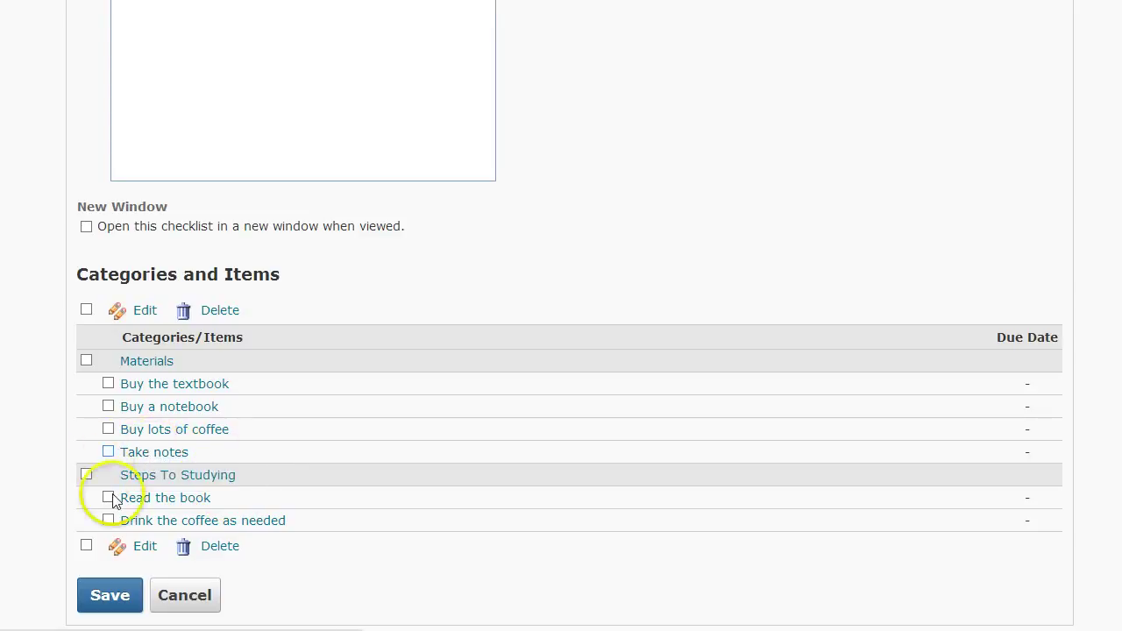
click(151, 457)
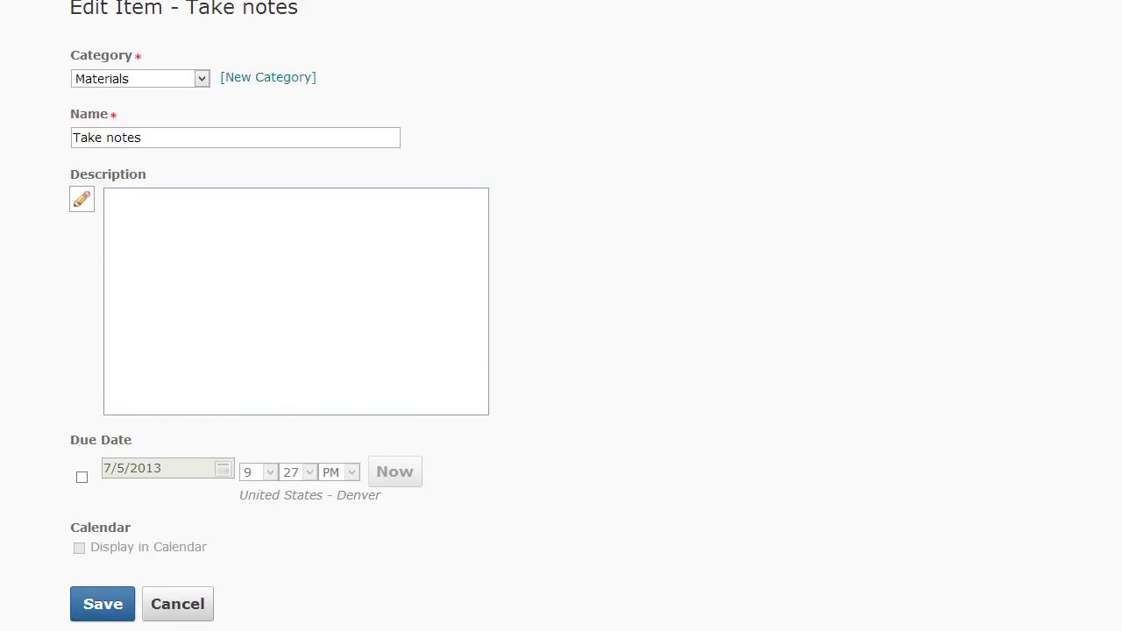
click(200, 78)
click(173, 112)
click(118, 603)
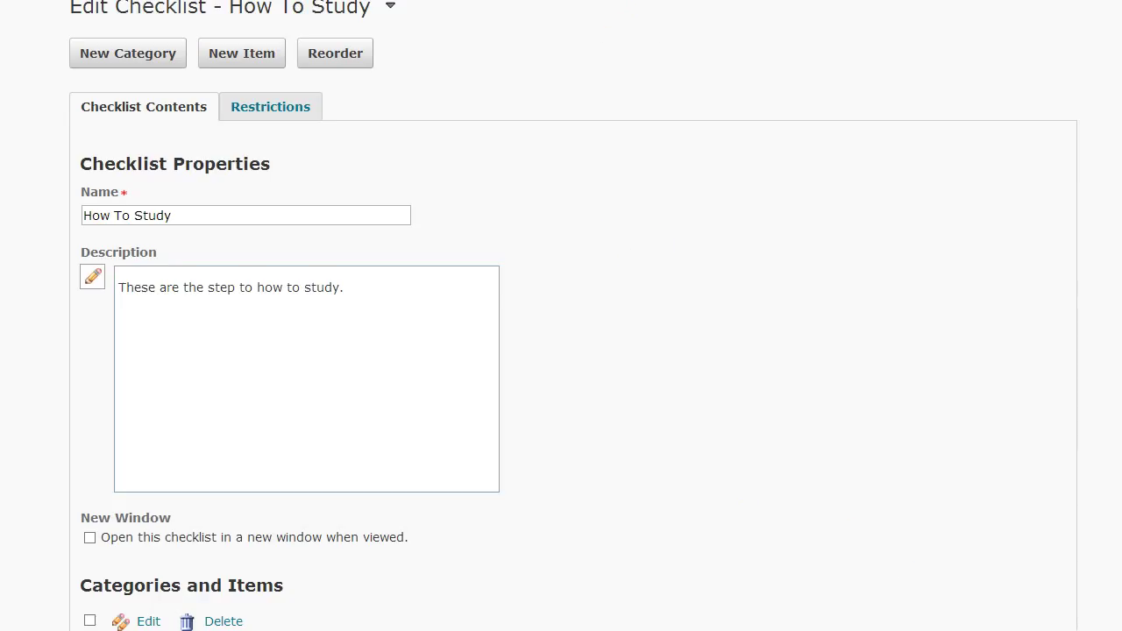
Reorder the checklist by setting the sort order of "Drink the coffee as needed" to 3, and save the new order
scroll(574, 9, down, 1)
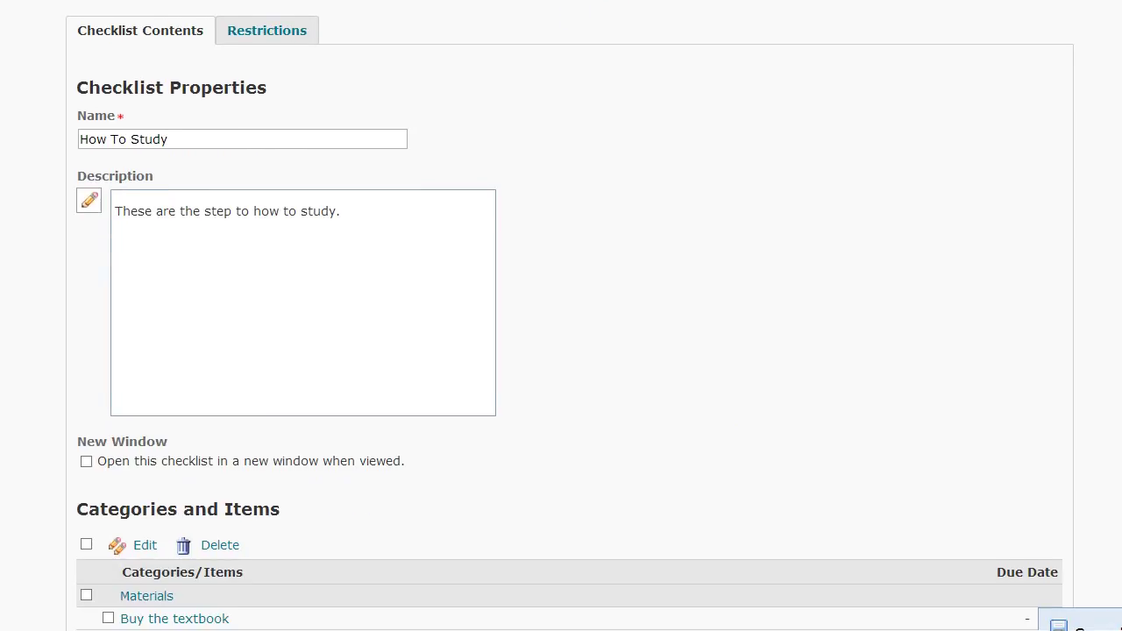
scroll(561, 350, down, 3)
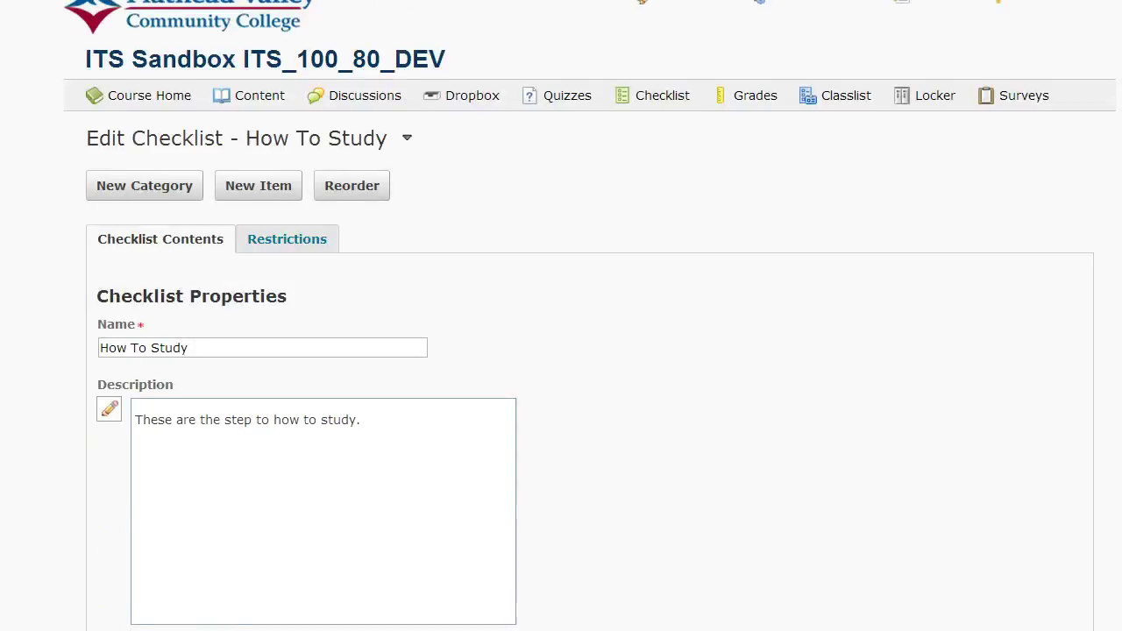
click(365, 200)
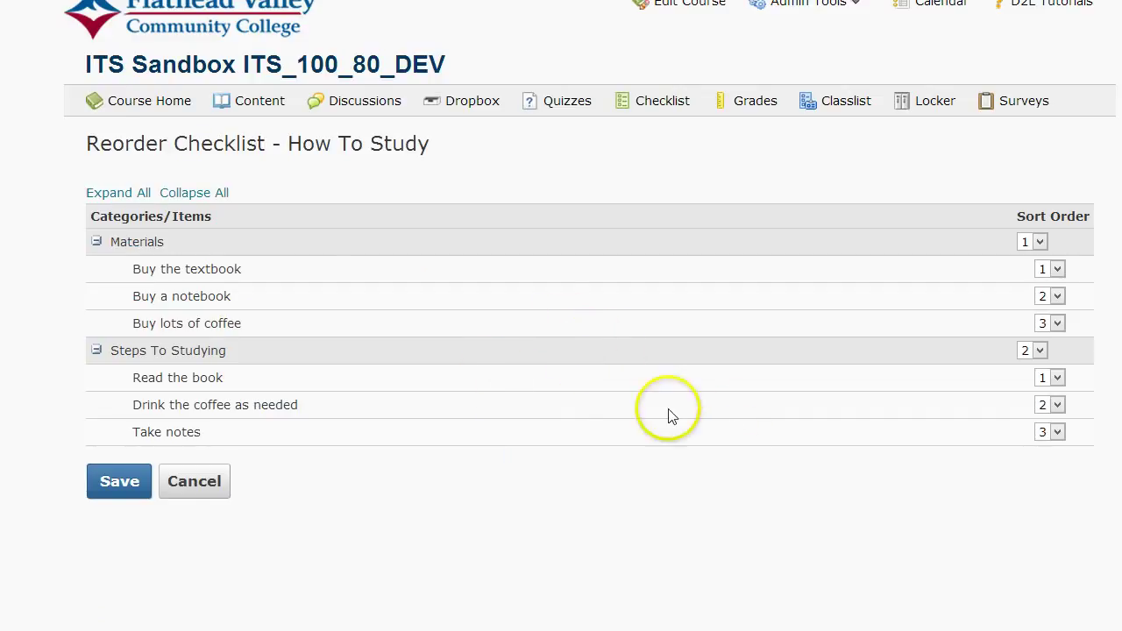
click(1057, 405)
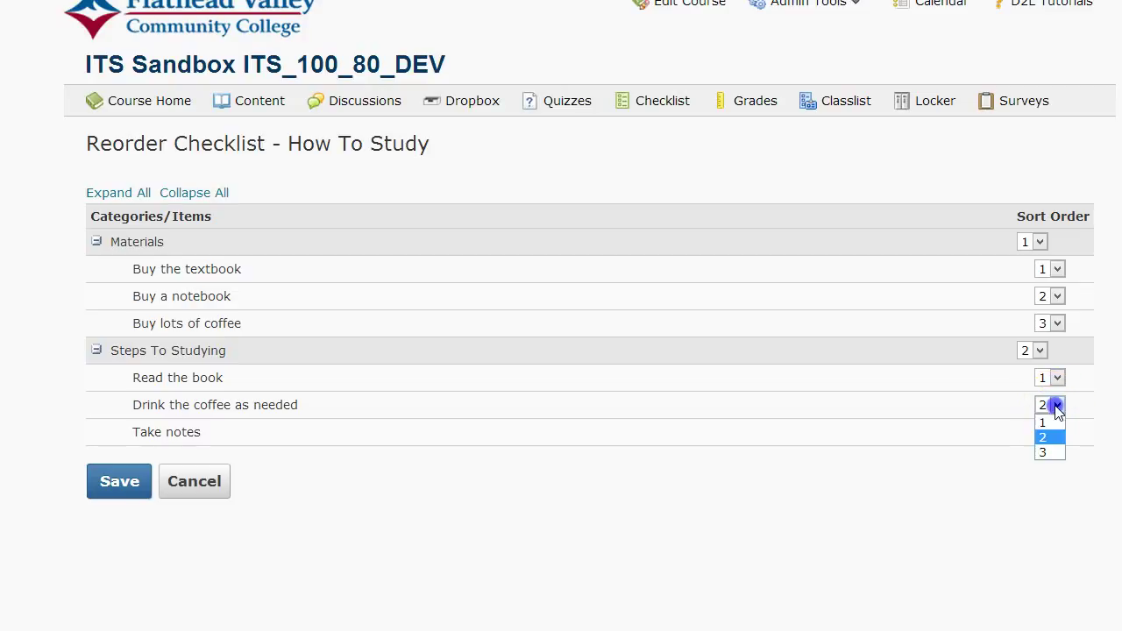
click(1044, 453)
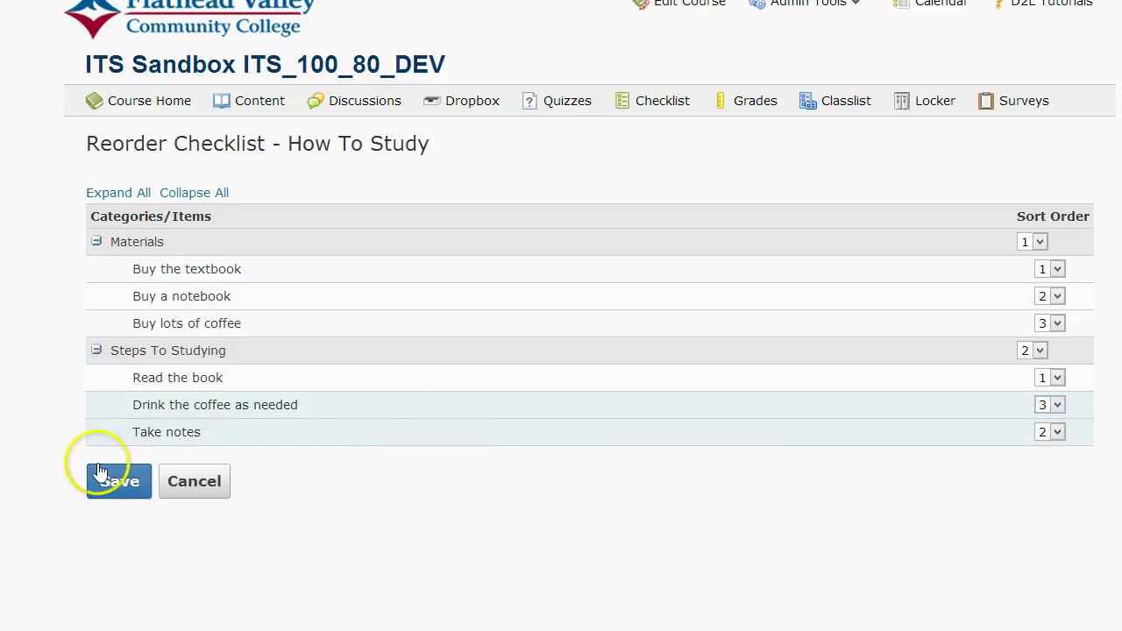
click(119, 482)
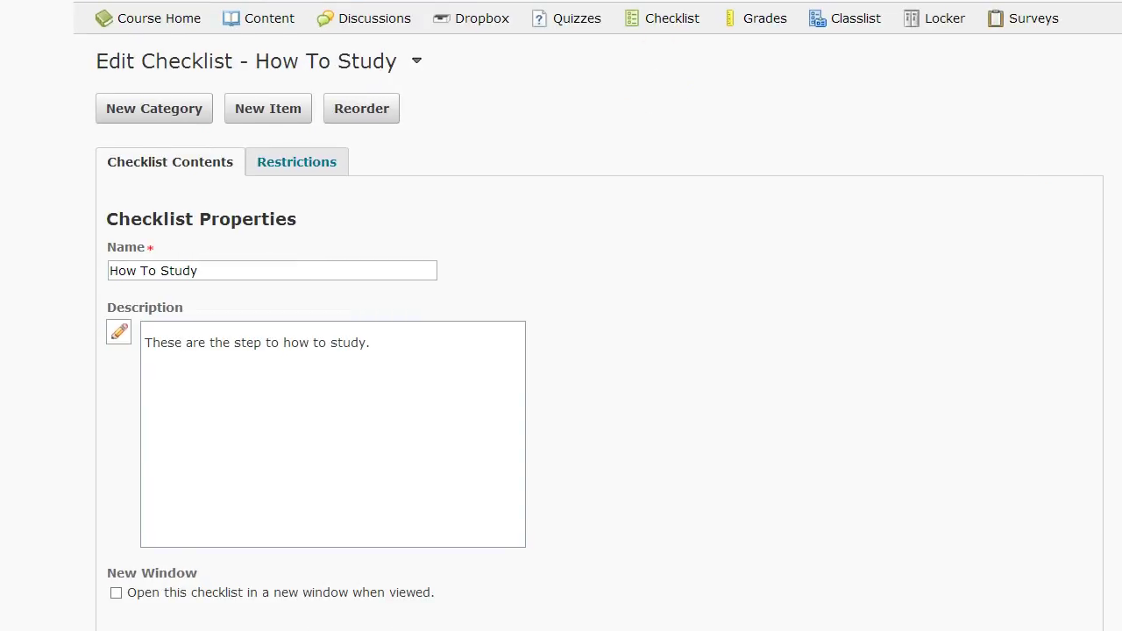
Save the How To Study checklist and open its preview in a new window, placed over the middle of the page
scroll(600, 350, down, 2)
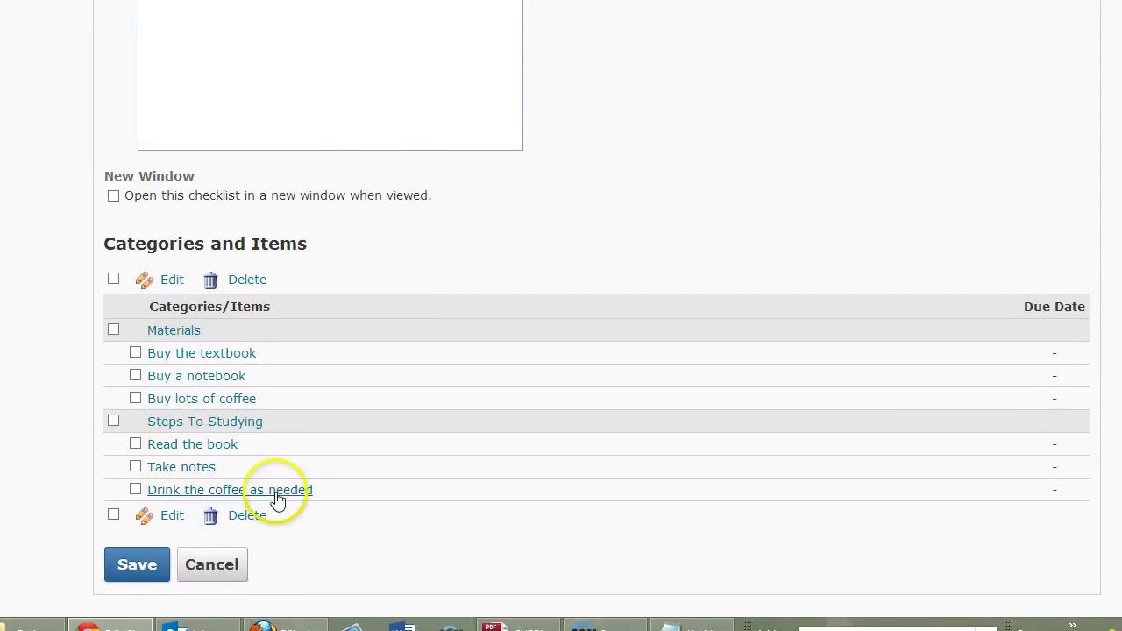
click(138, 564)
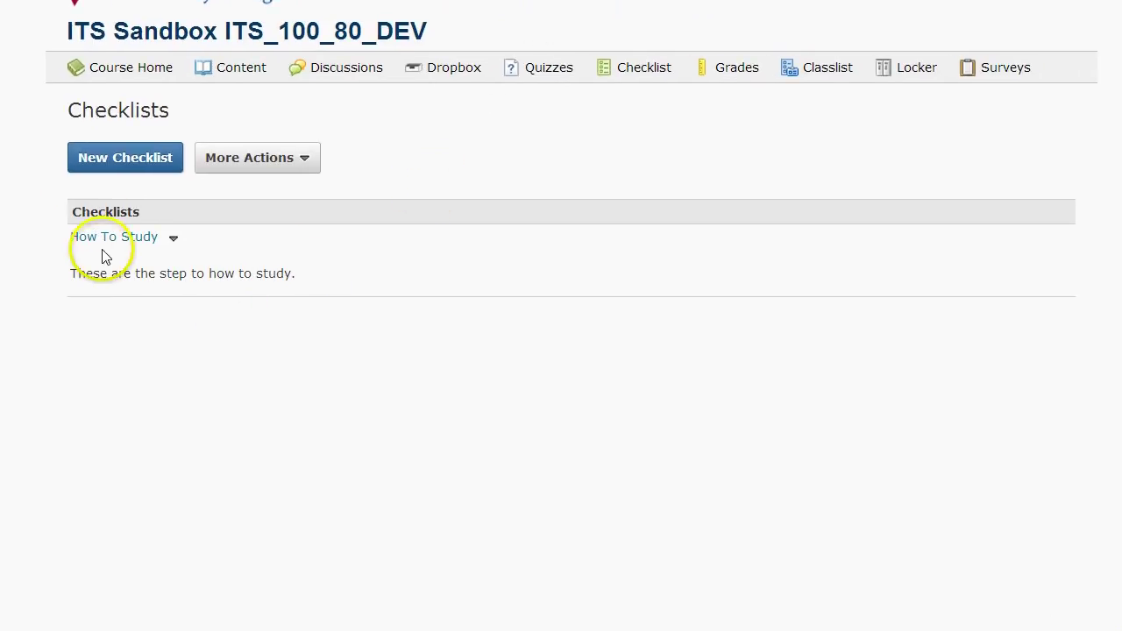
click(173, 241)
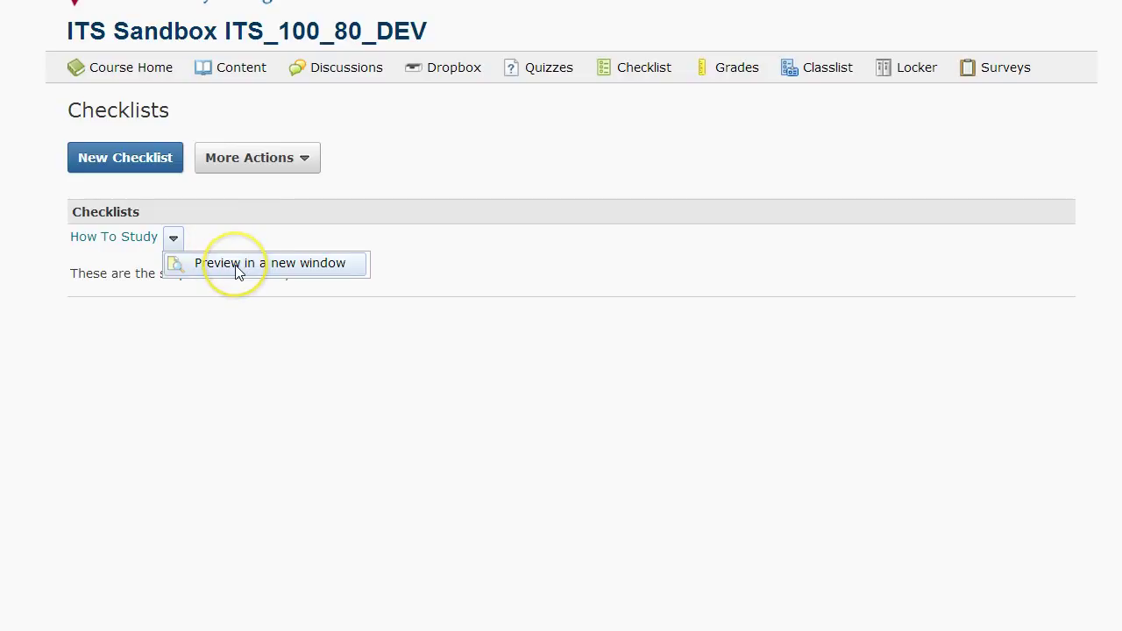
click(237, 265)
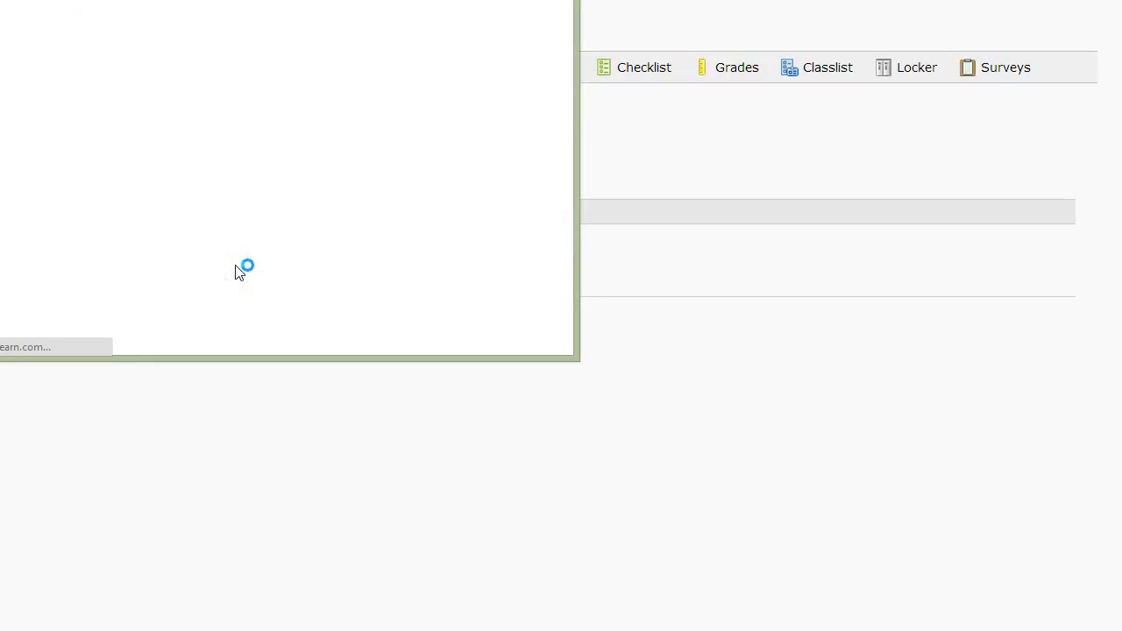
drag(180, 0, 484, 57)
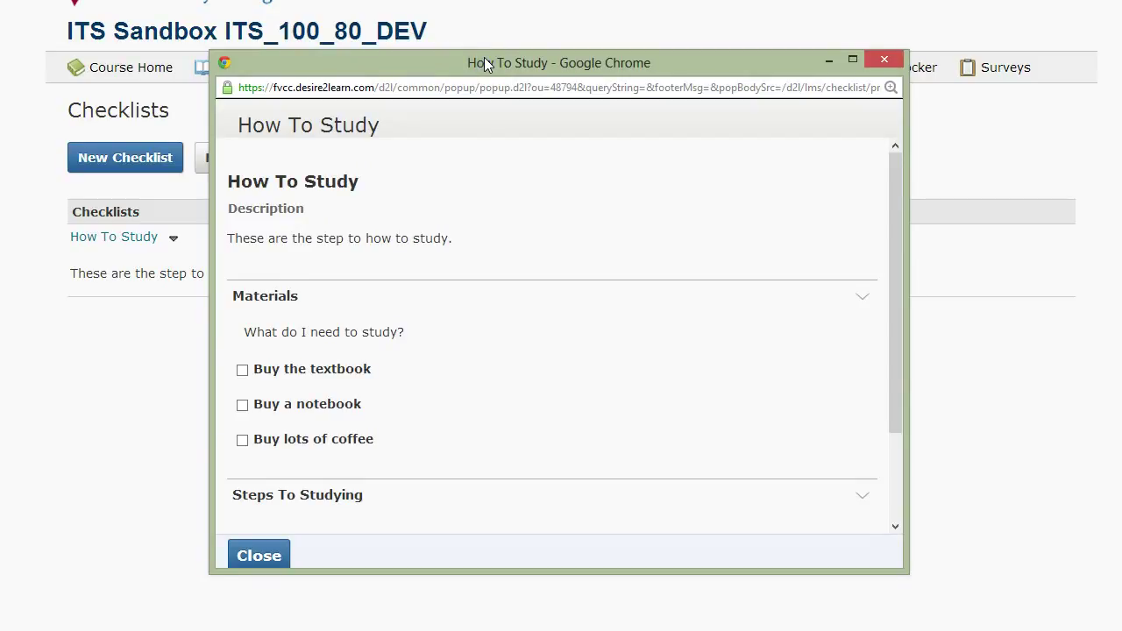
Test the preview by checking off all three Materials items and all three Steps To Studying items, and close the preview
click(242, 369)
click(243, 408)
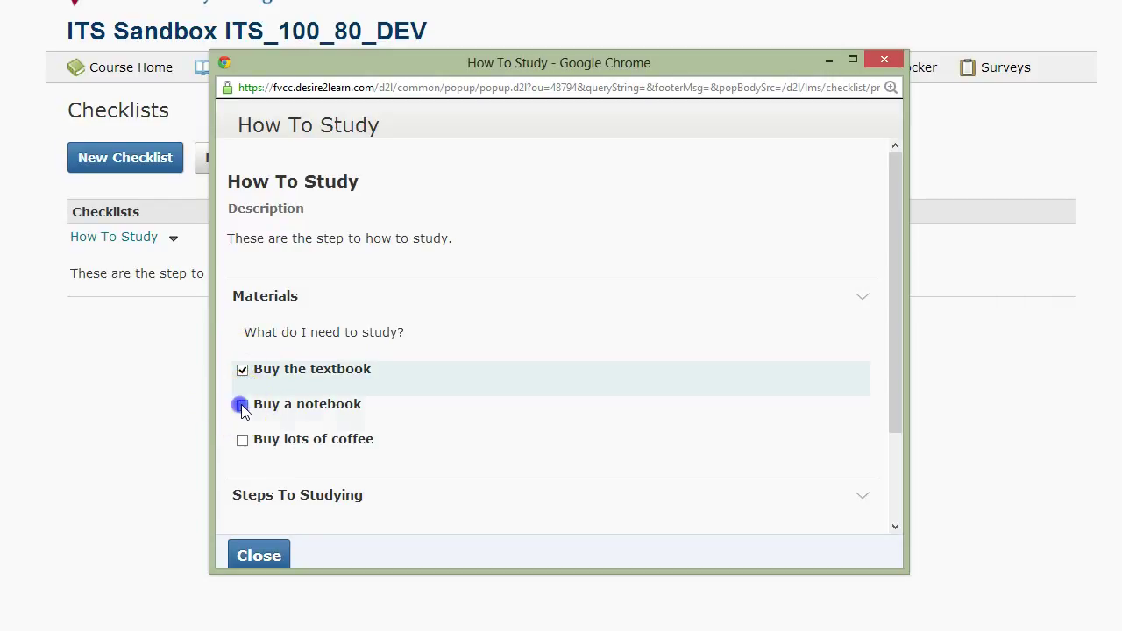
click(243, 440)
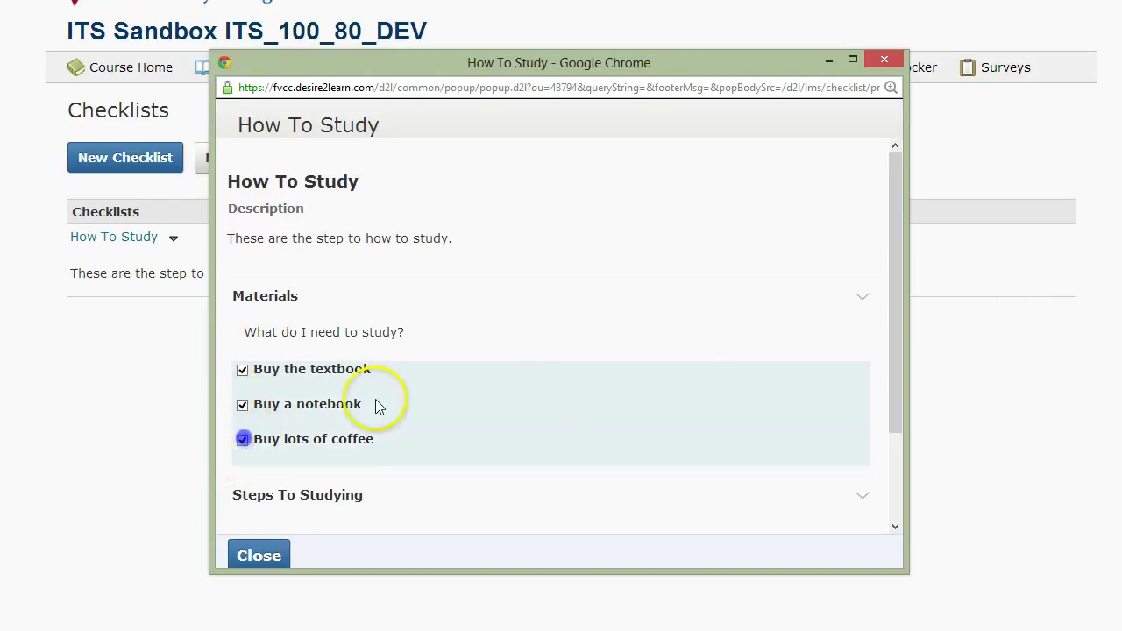
drag(893, 370, 867, 531)
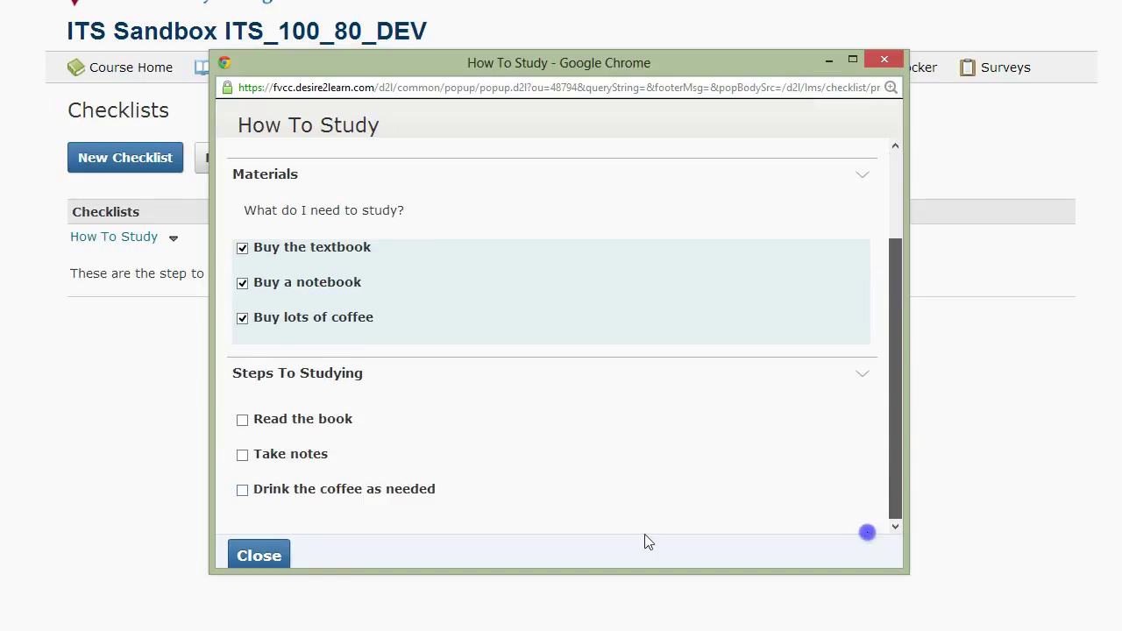
click(242, 420)
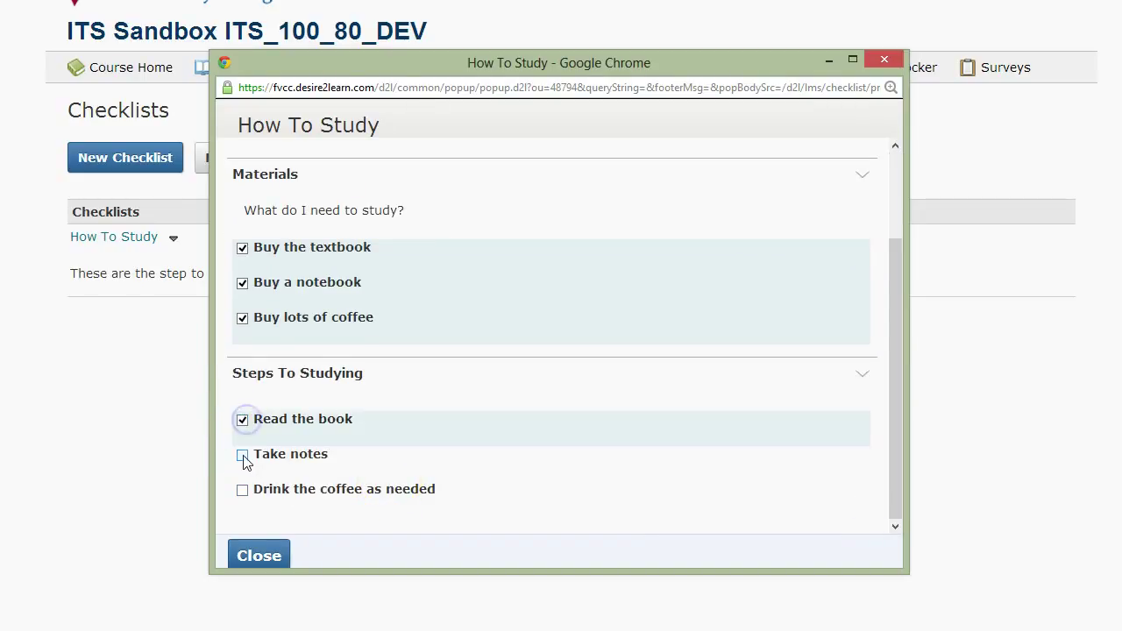
click(242, 454)
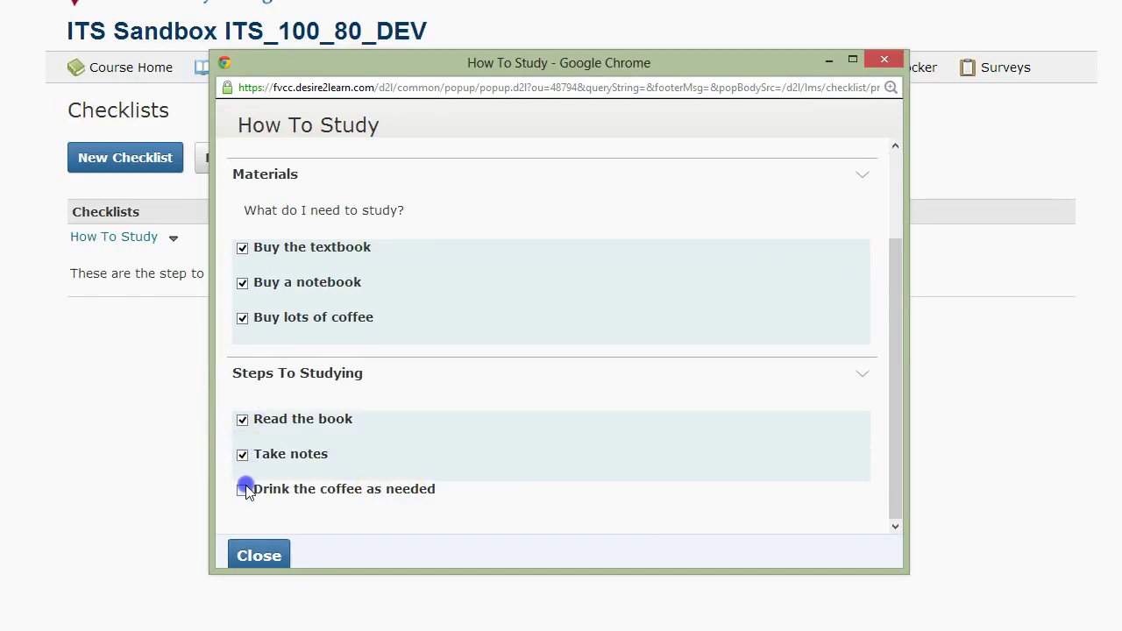
click(243, 491)
click(254, 556)
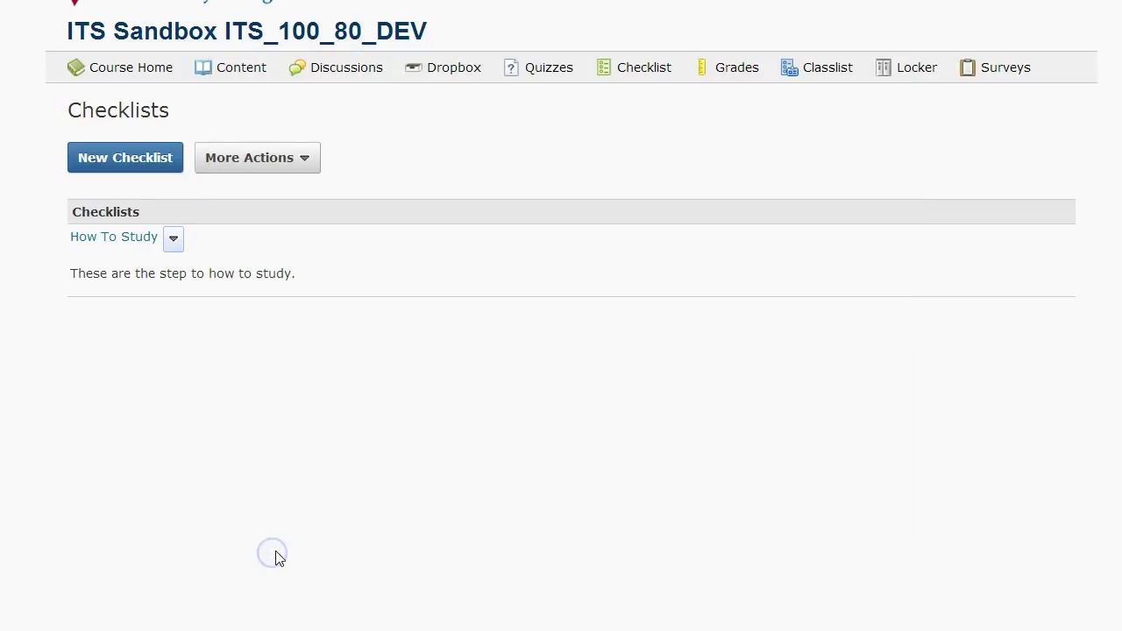